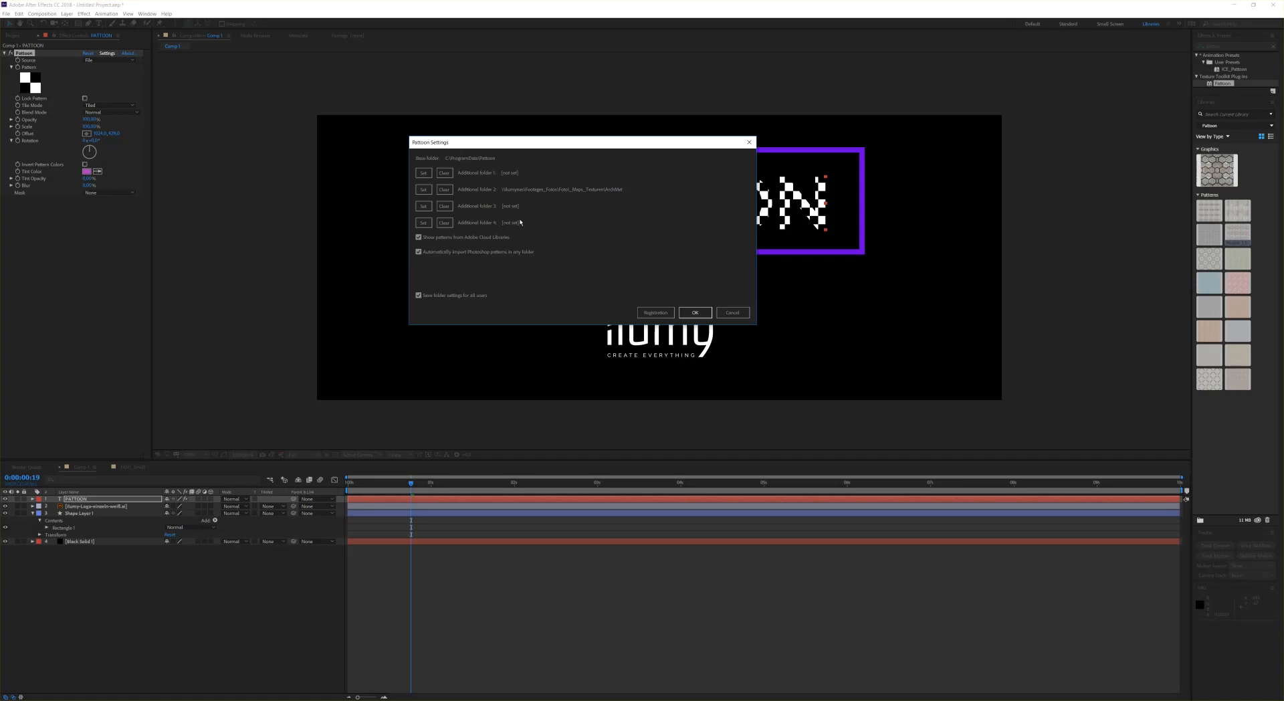
# Step: Choose a folder from the textures directory as the second additional pattern folder
pyautogui.click(424, 189)
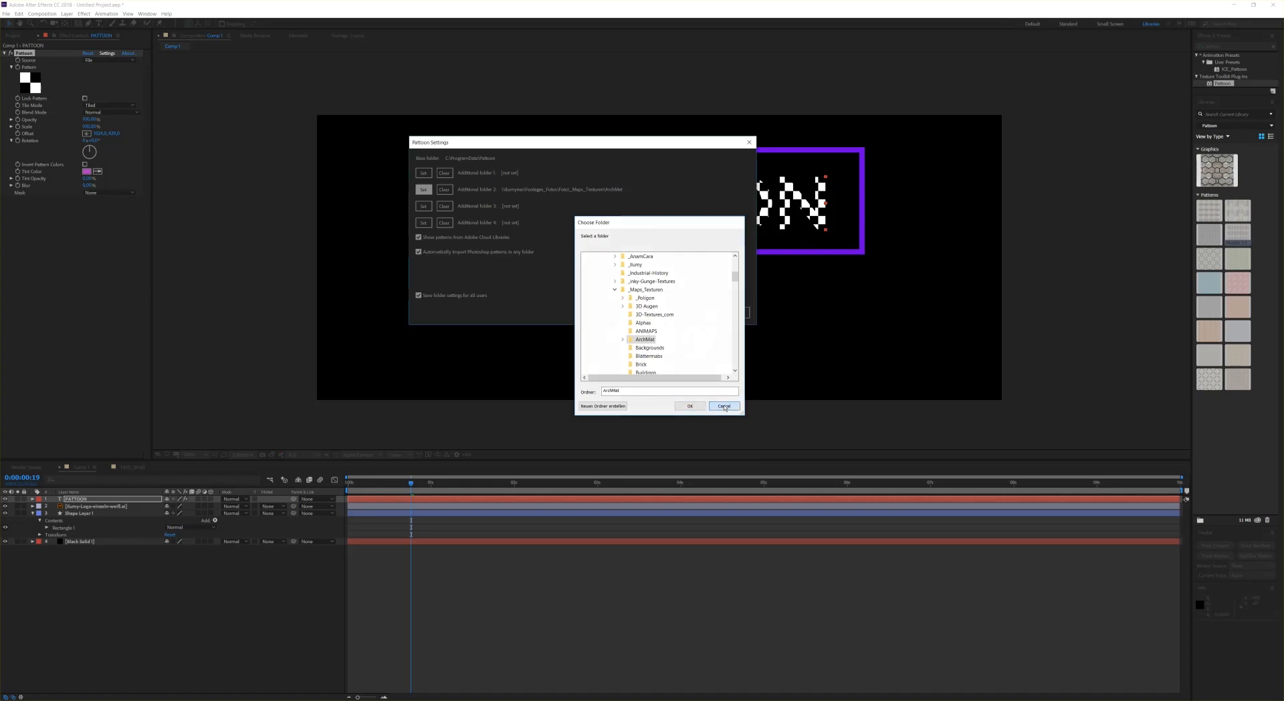
pyautogui.click(688, 406)
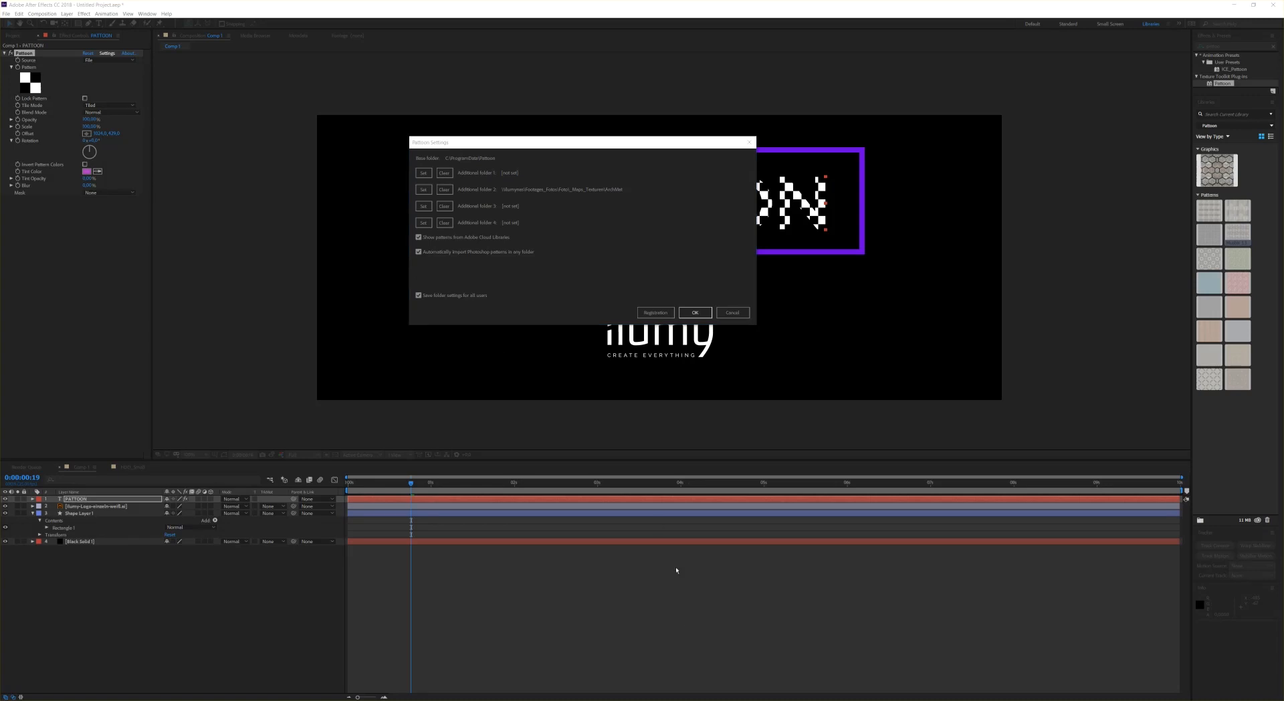
# Step: Look at the Adobe Capture App Store page in the browser, then minimise the browser
pyautogui.moveTo(693, 700)
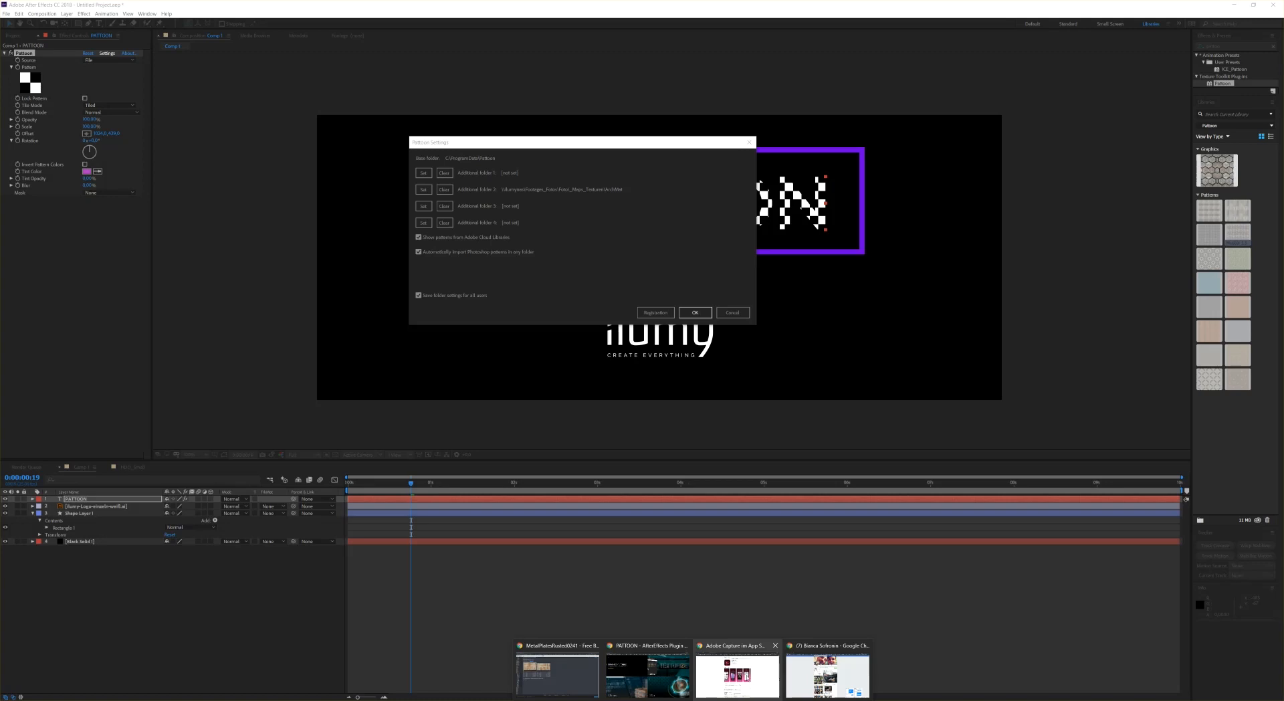
pyautogui.click(737, 676)
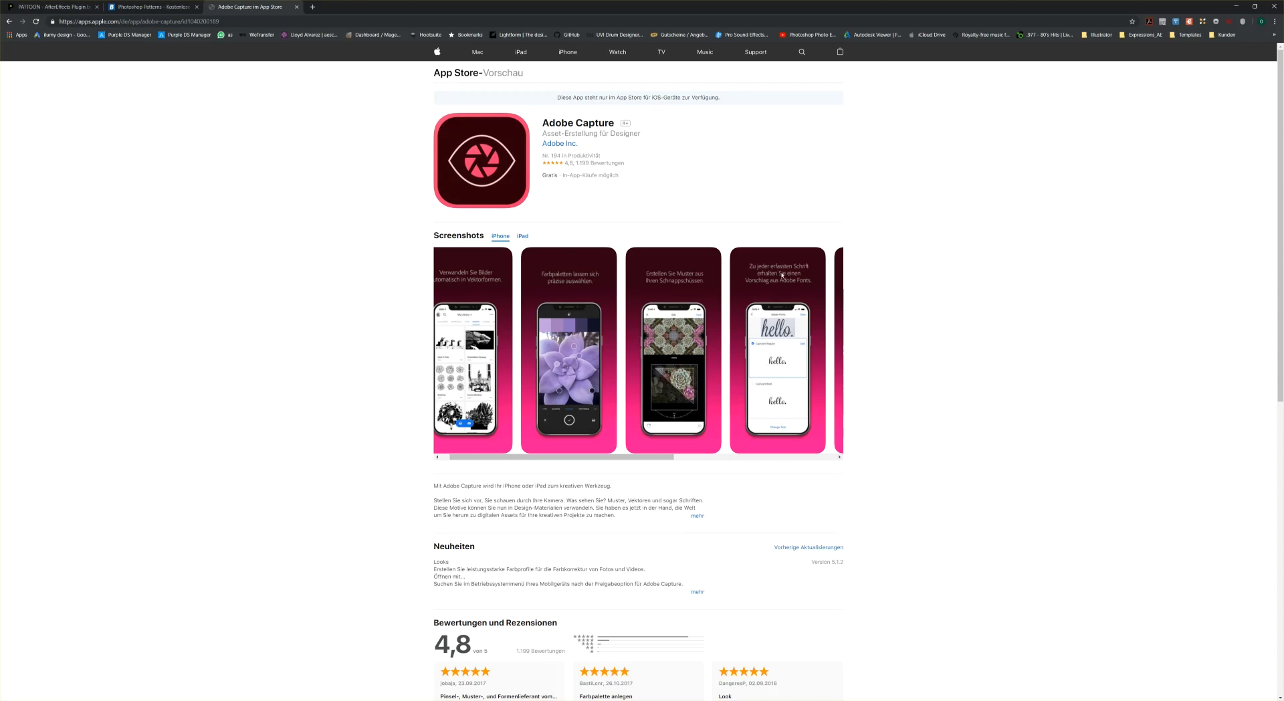
pyautogui.click(1237, 6)
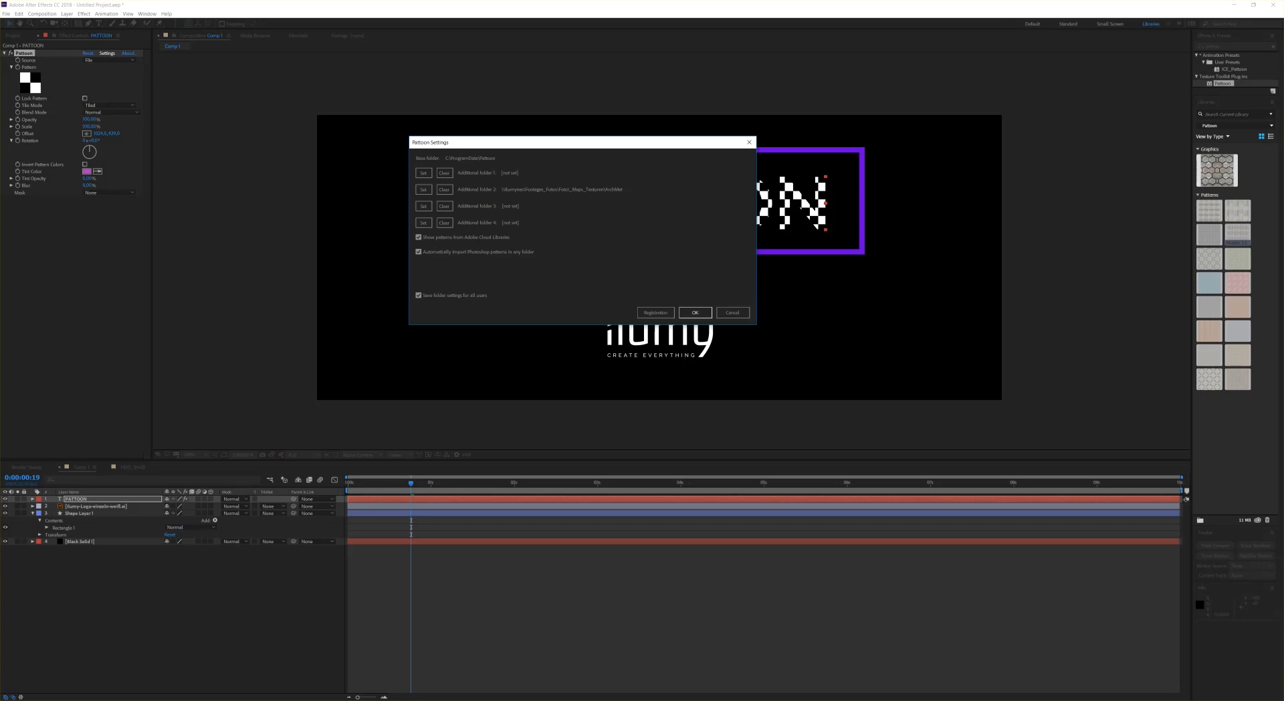
# Step: Browse the Brusheezy Photoshop Patterns page and the Google results for free Photoshop patterns
pyautogui.moveTo(693, 695)
pyautogui.click(739, 671)
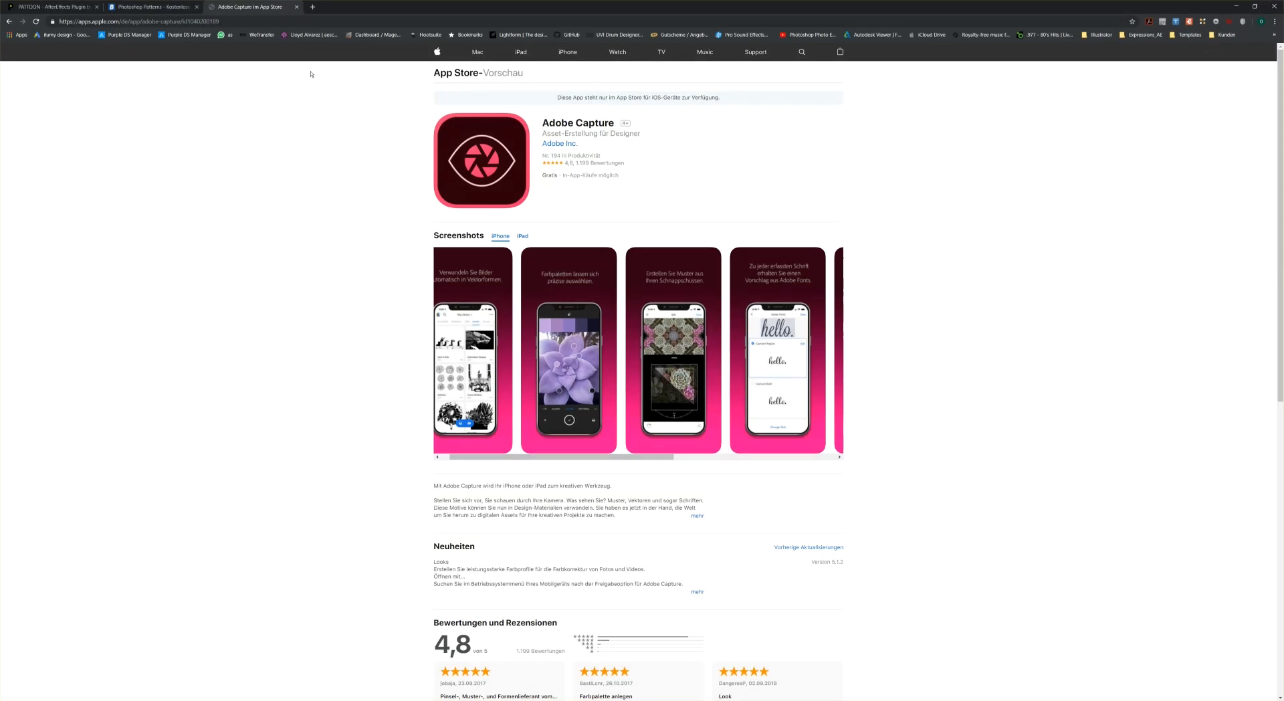
pyautogui.click(151, 7)
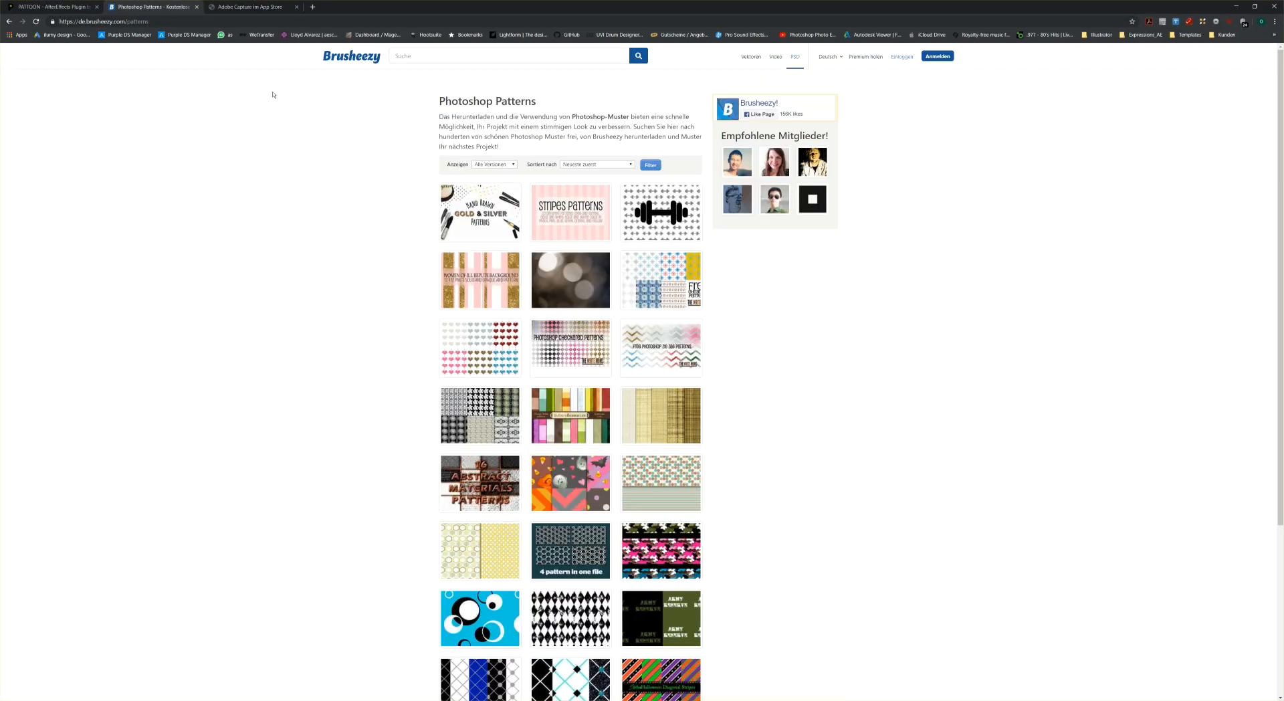
pyautogui.click(9, 22)
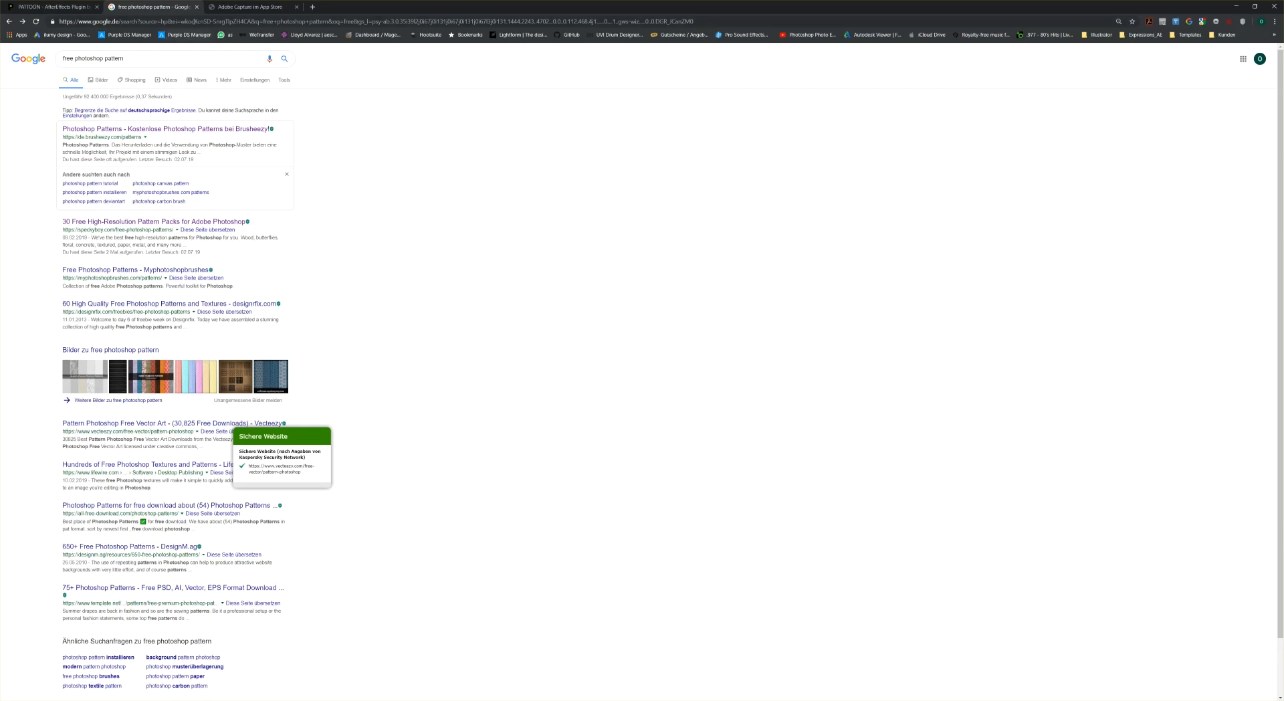
pyautogui.click(24, 22)
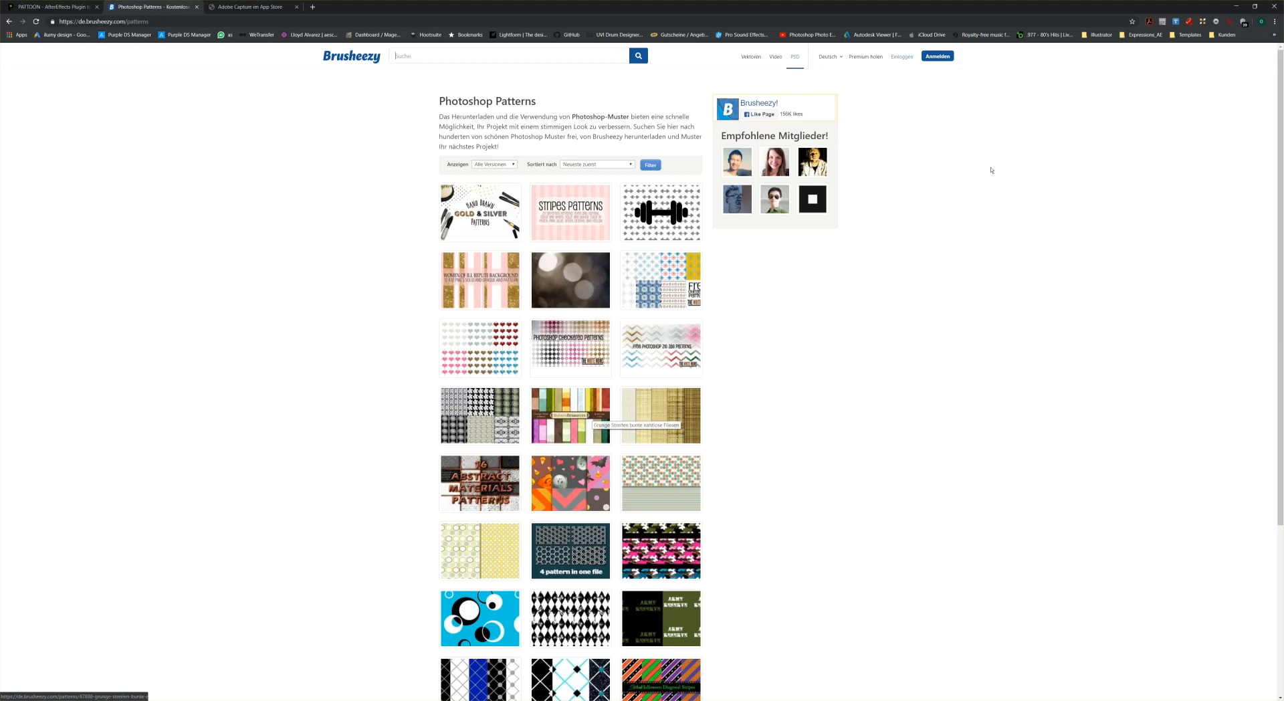
# Step: Return to After Effects and confirm the Pattoon pattern folder settings
pyautogui.click(1236, 8)
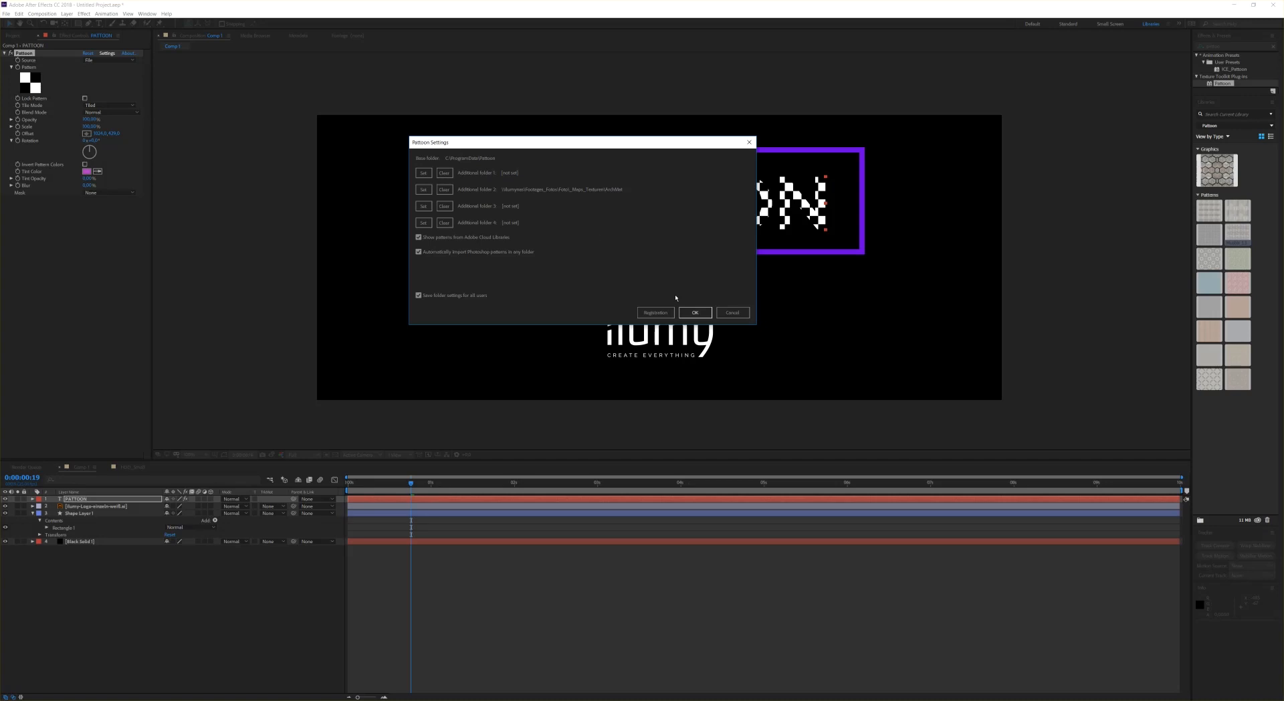
pyautogui.click(699, 316)
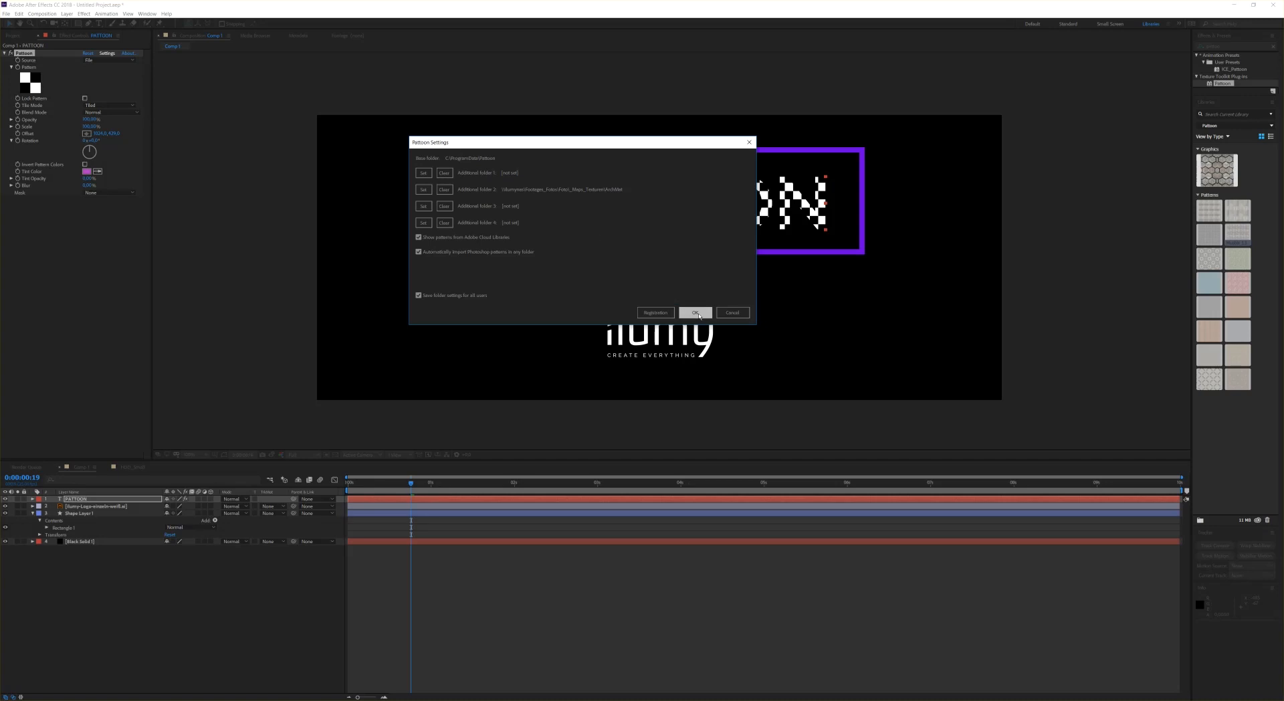
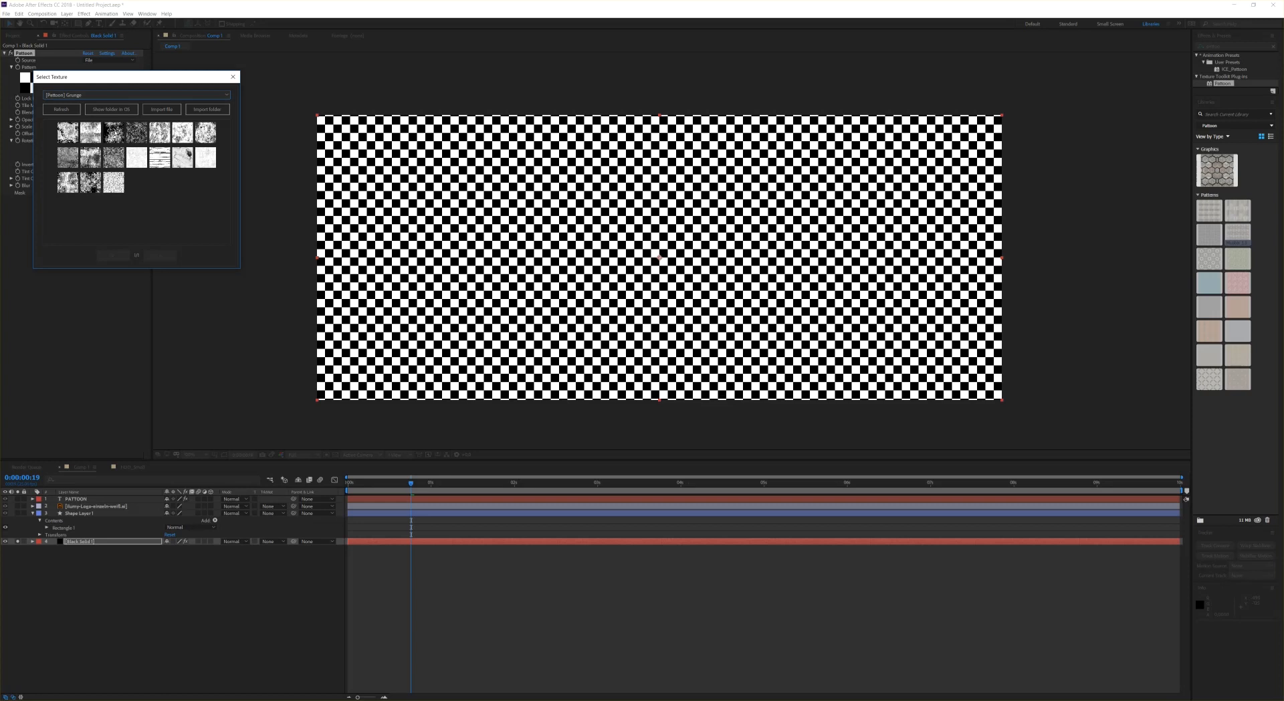
# Step: Apply a grunge texture as the pattern and set its scale to 65%
pyautogui.click(114, 132)
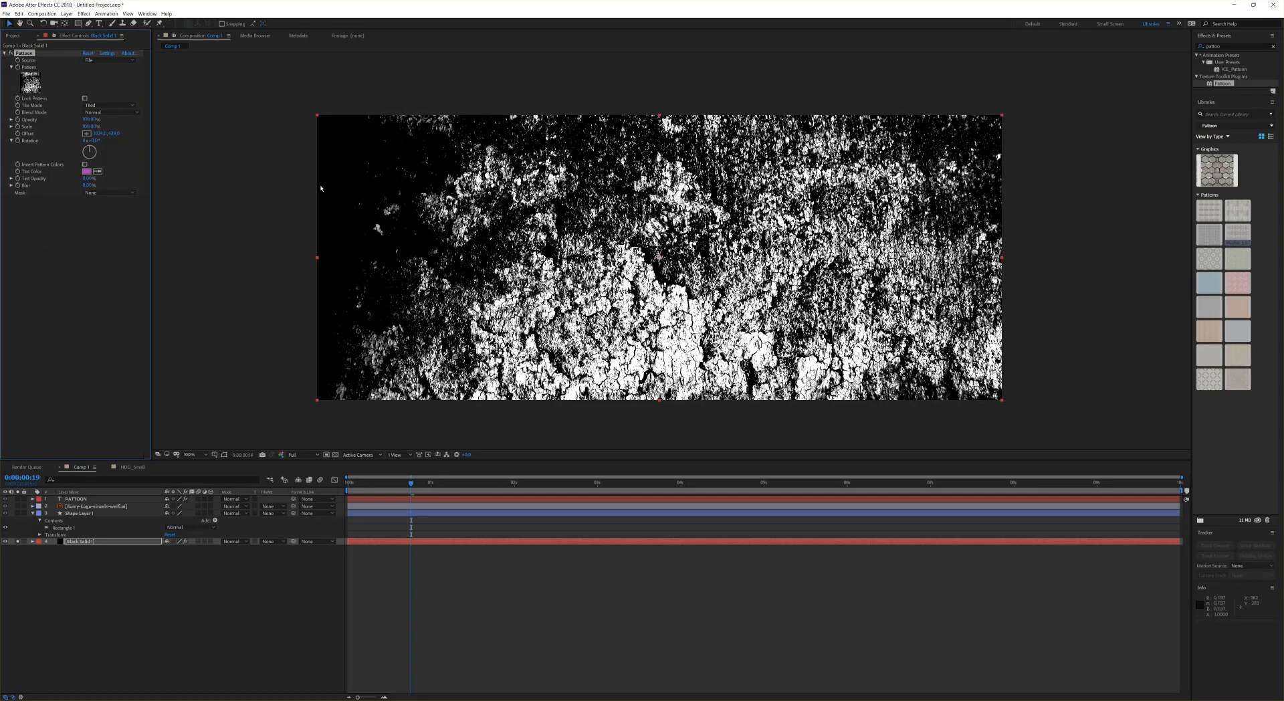
pyautogui.click(81, 127)
pyautogui.write('65')
pyautogui.press('Return')
pyautogui.moveTo(70, 131); pyautogui.dragTo(64, 132)
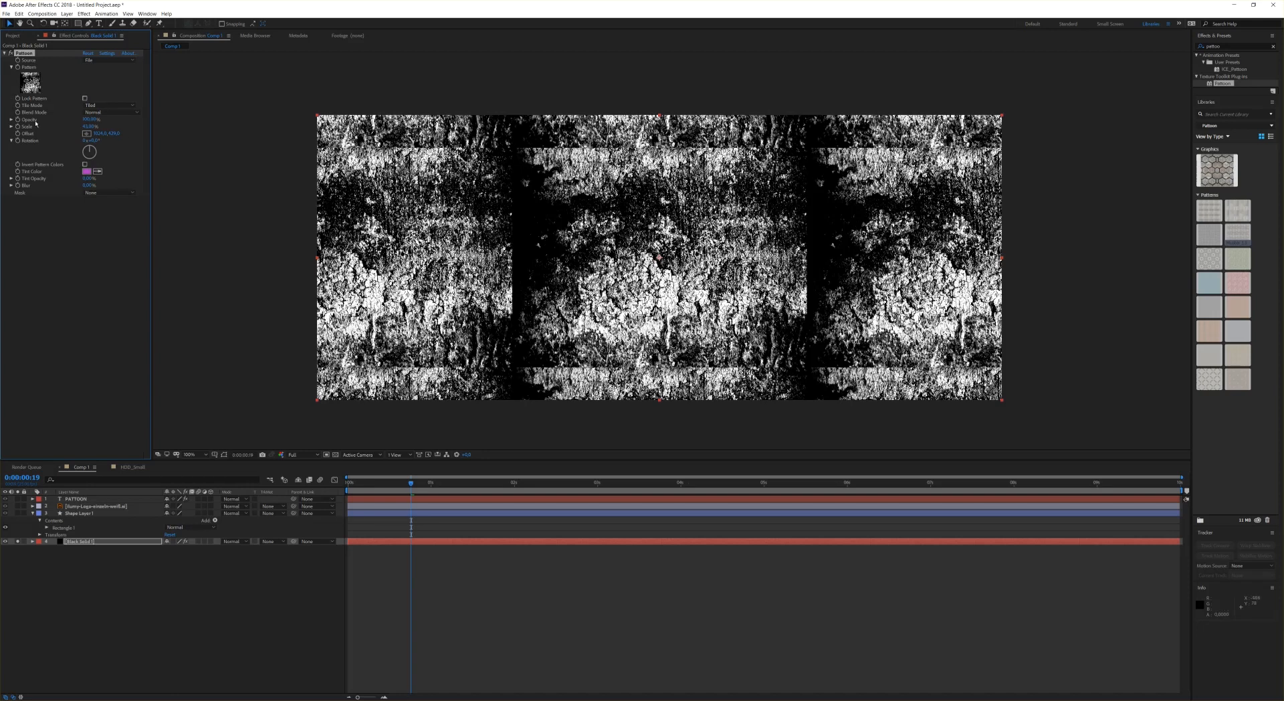
# Step: Try the Mirrored and Tiled tile modes, then set the tile mode to Single
pyautogui.click(98, 108)
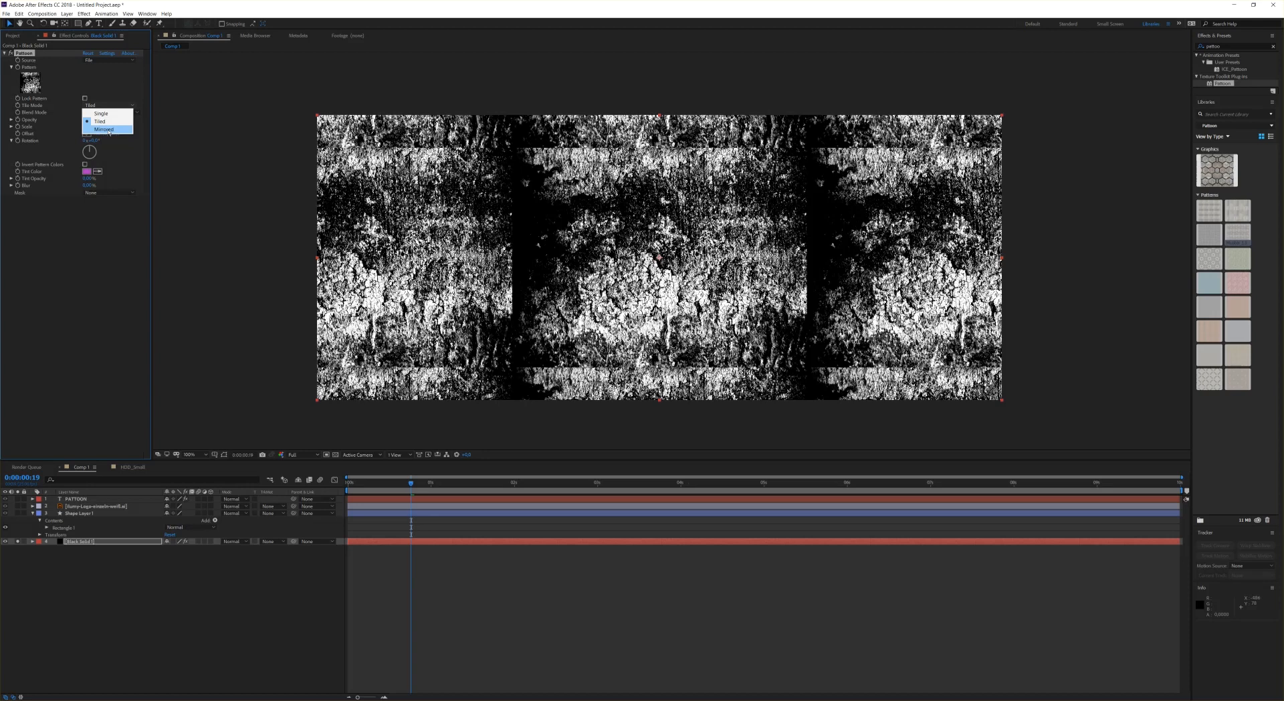
pyautogui.click(105, 129)
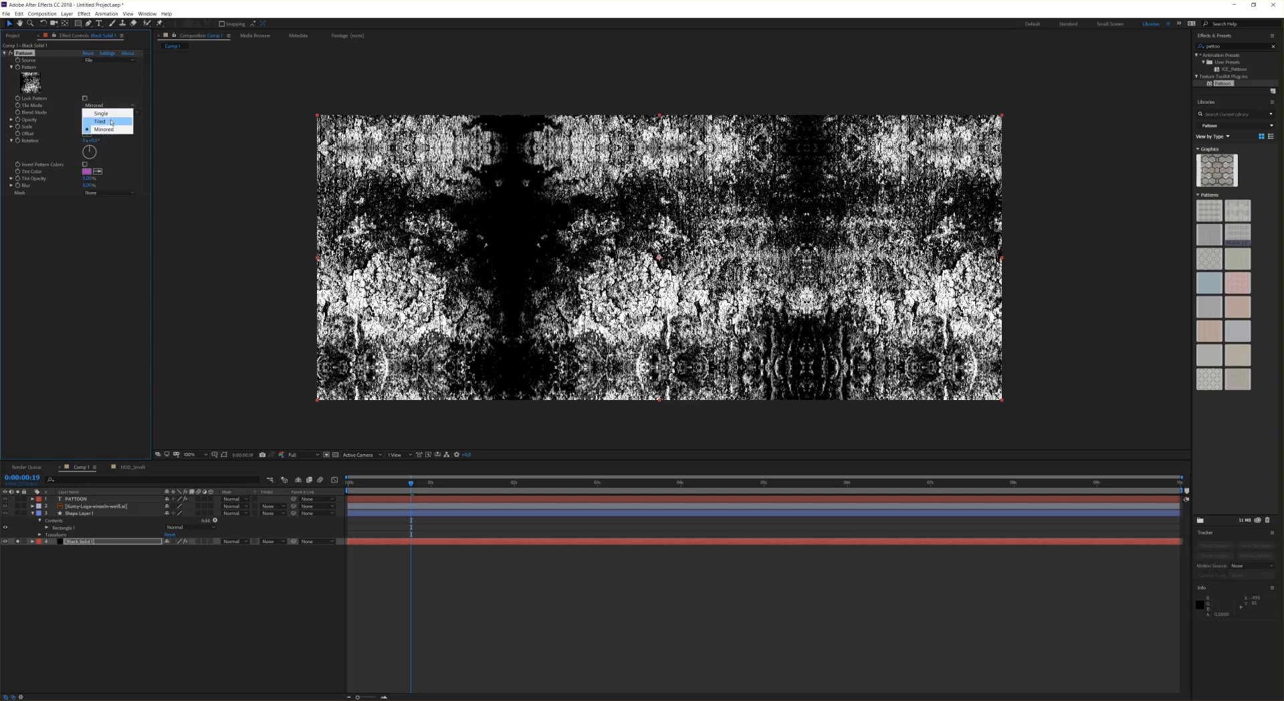
pyautogui.click(99, 121)
pyautogui.click(120, 105)
pyautogui.click(100, 110)
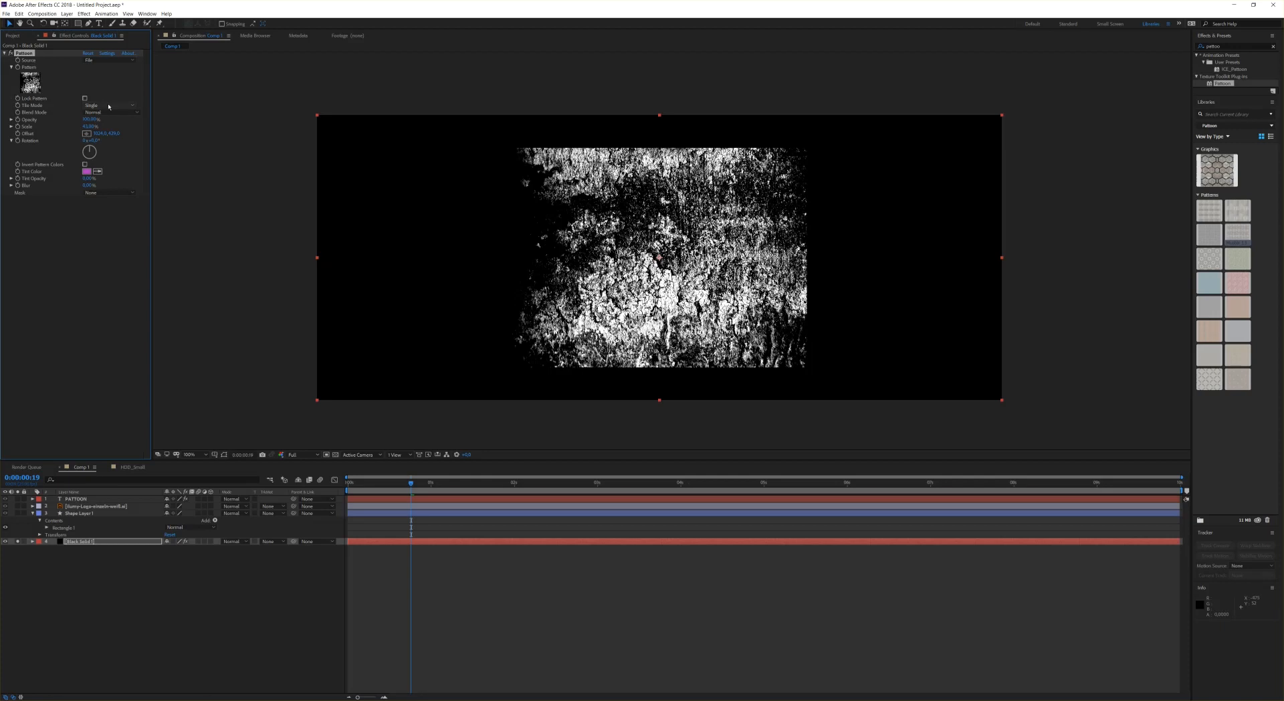
# Step: View the Pattoon tutorials page in the browser, then minimise the browser
pyautogui.moveTo(692, 700)
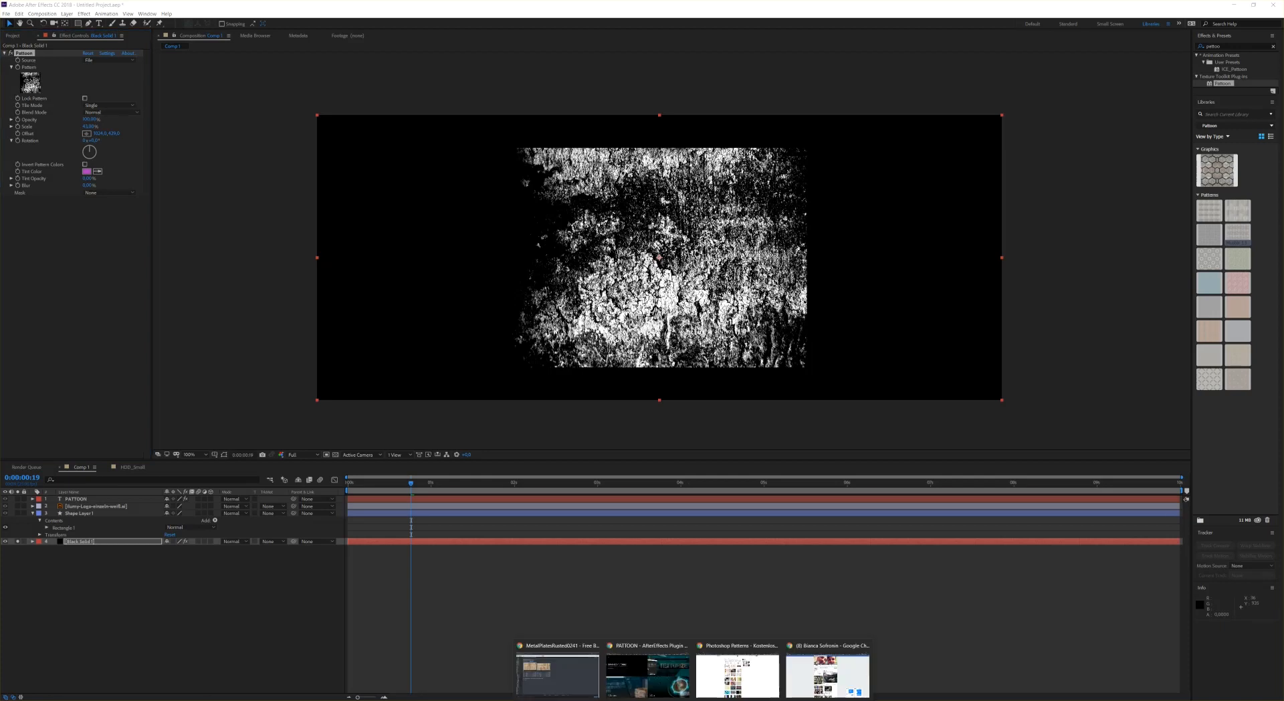
pyautogui.click(648, 678)
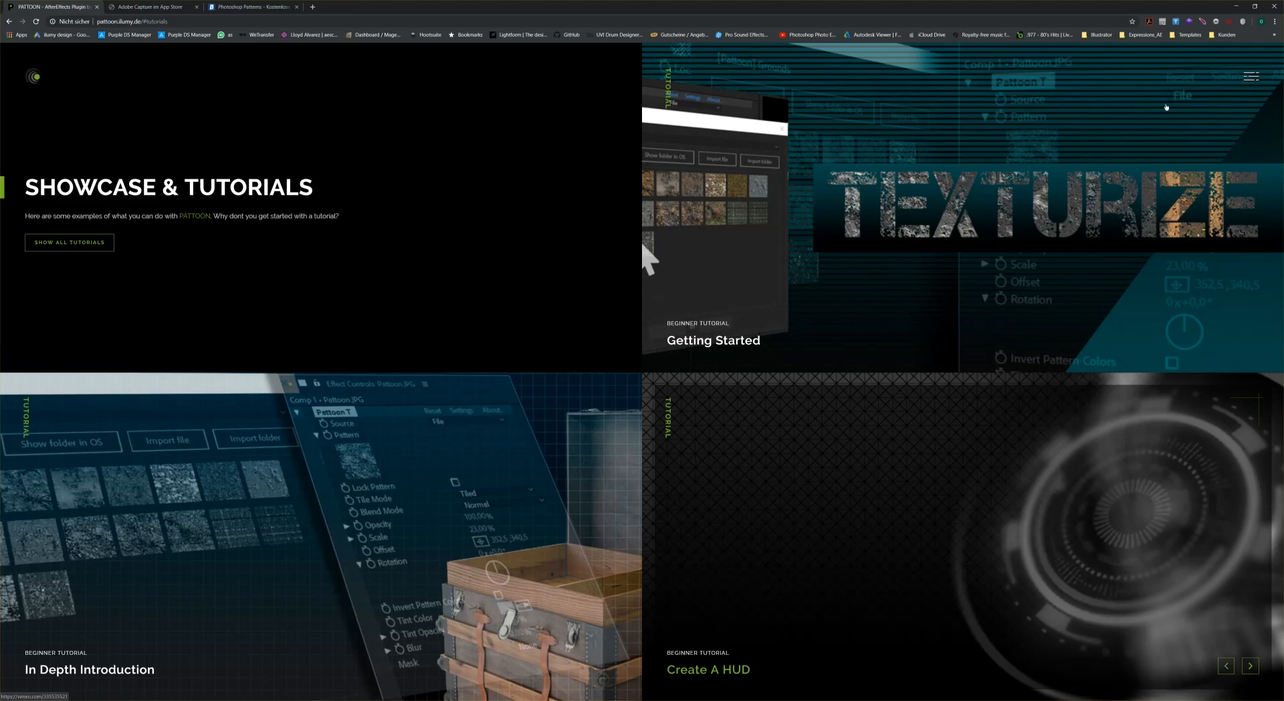
pyautogui.click(1236, 6)
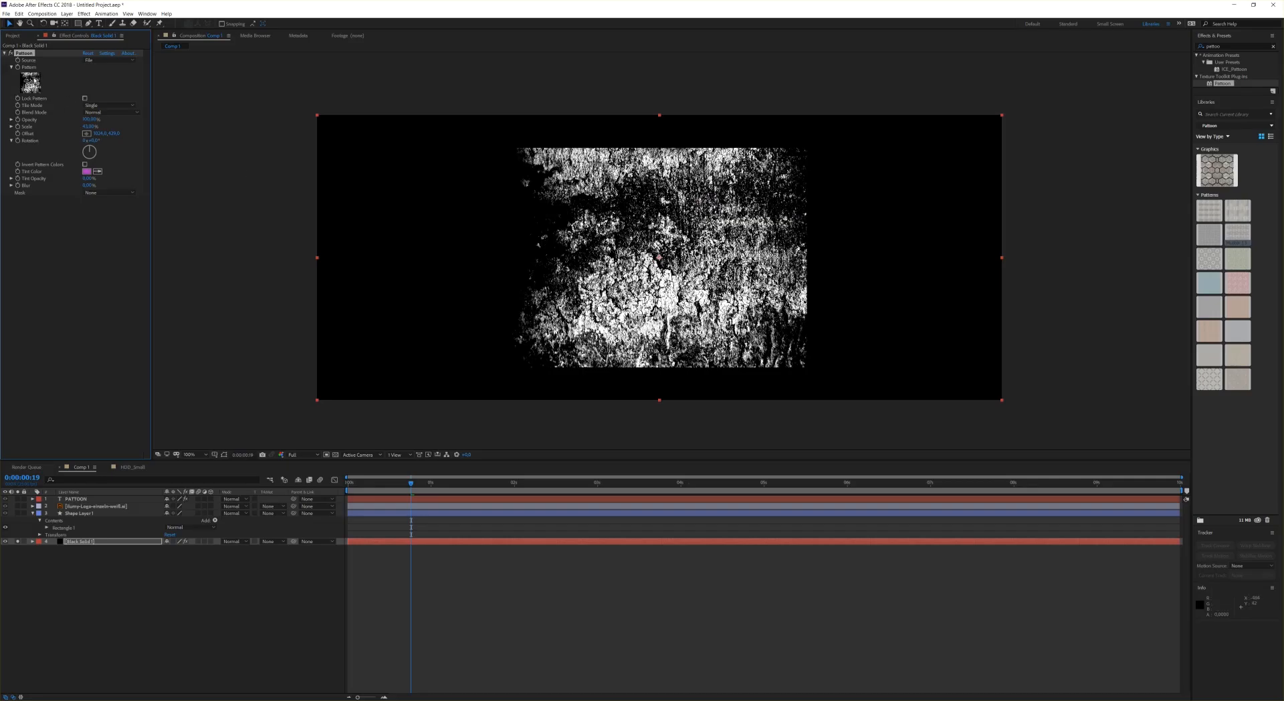
# Step: Replace the pattern with a circular ring element from the H_U_D folder
pyautogui.click(30, 83)
pyautogui.click(99, 90)
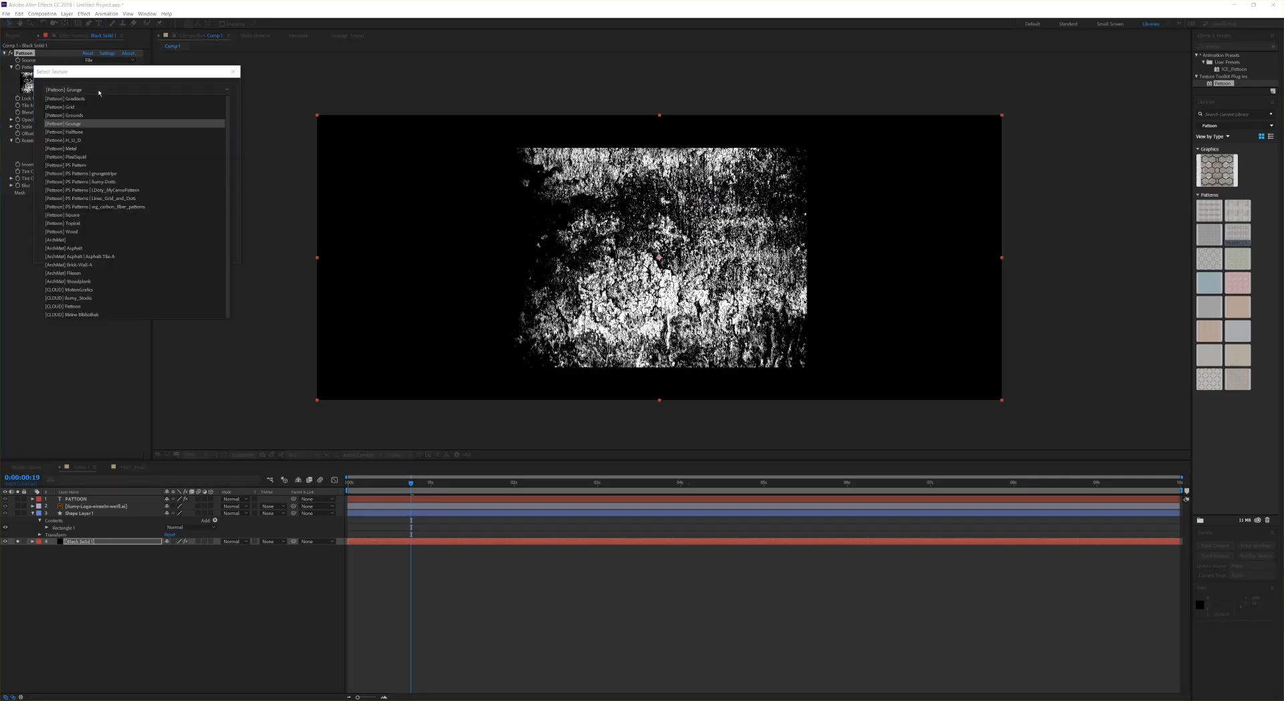
pyautogui.click(84, 141)
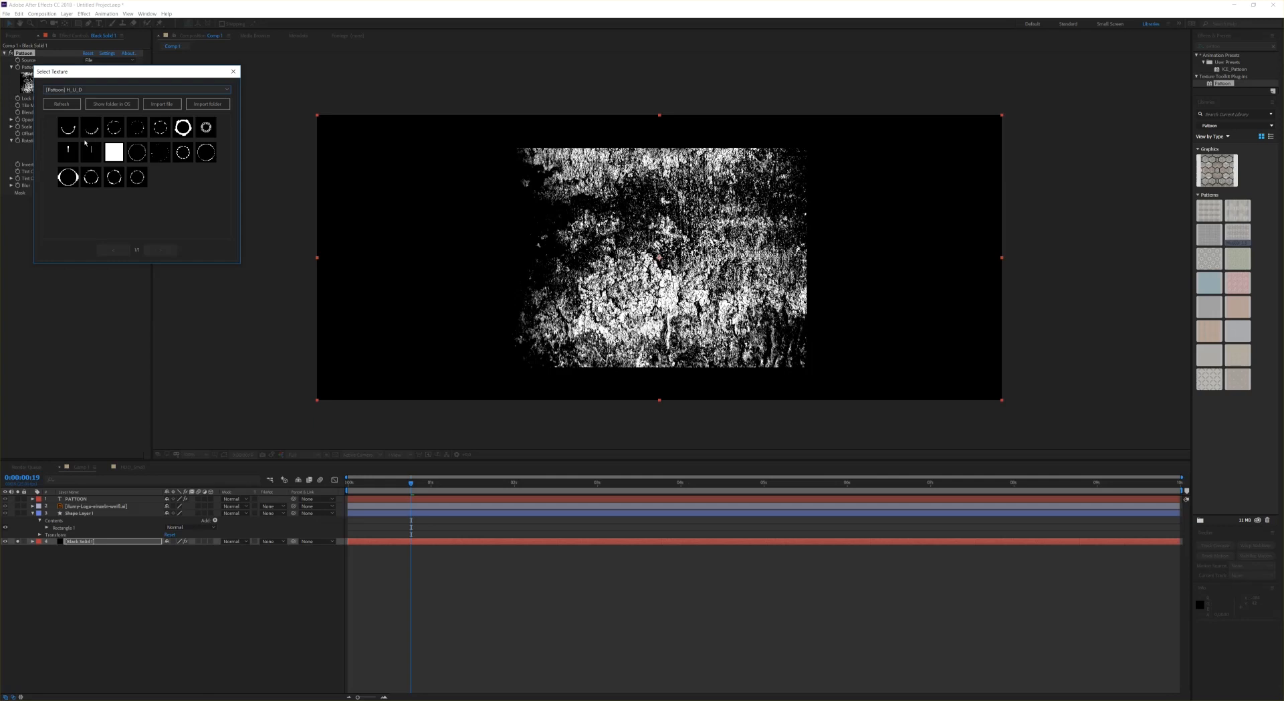
pyautogui.click(206, 128)
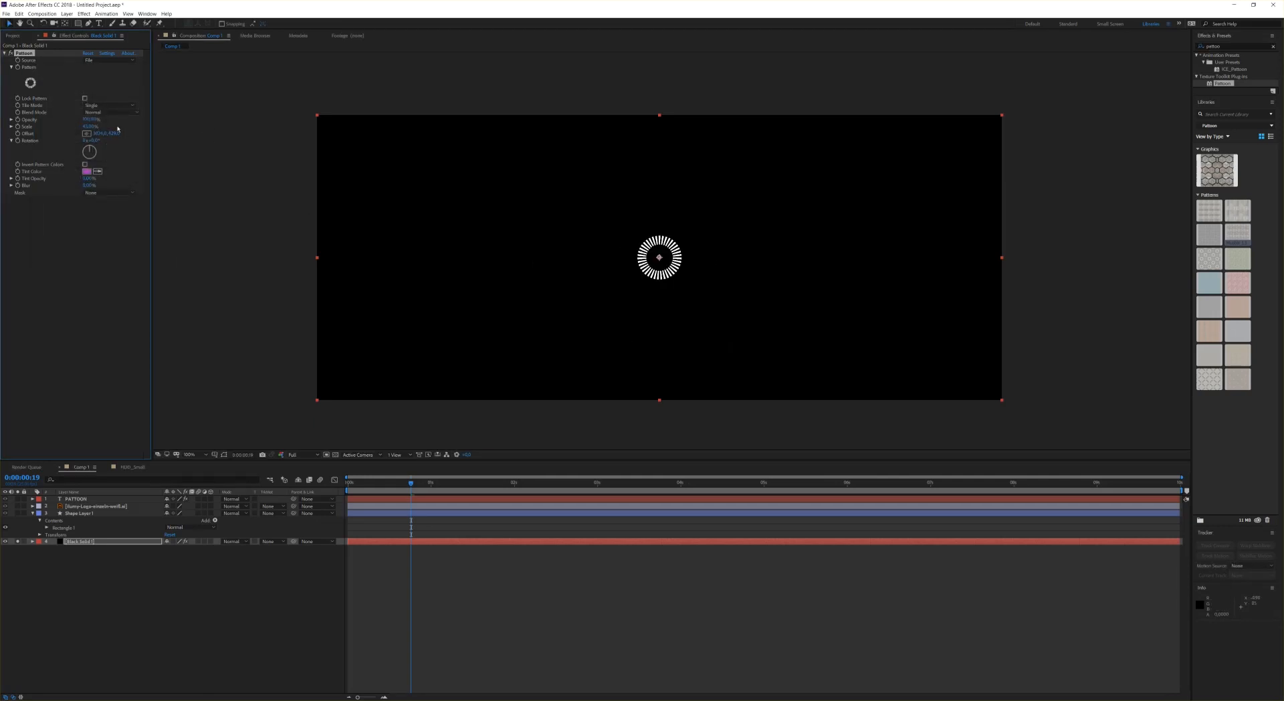
# Step: Preview the ring in Tiled tile mode, then return the tile mode to Single
pyautogui.click(108, 105)
pyautogui.click(111, 122)
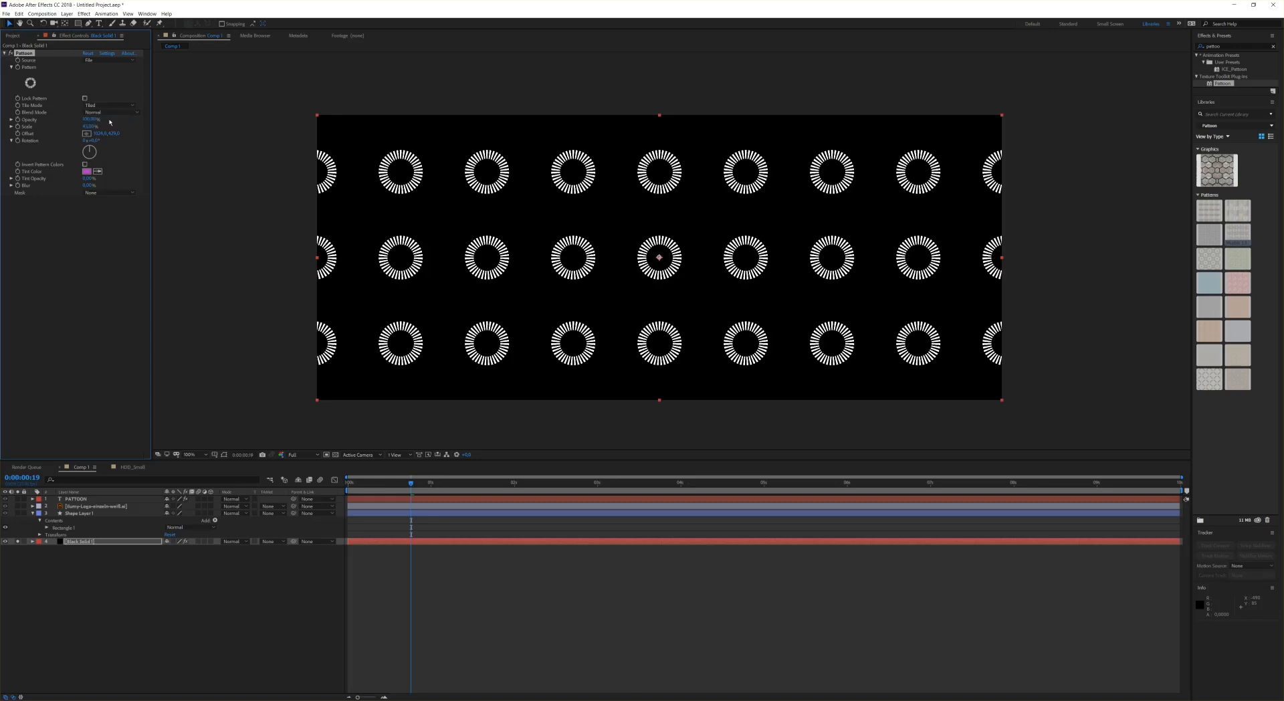
pyautogui.click(108, 105)
pyautogui.click(107, 111)
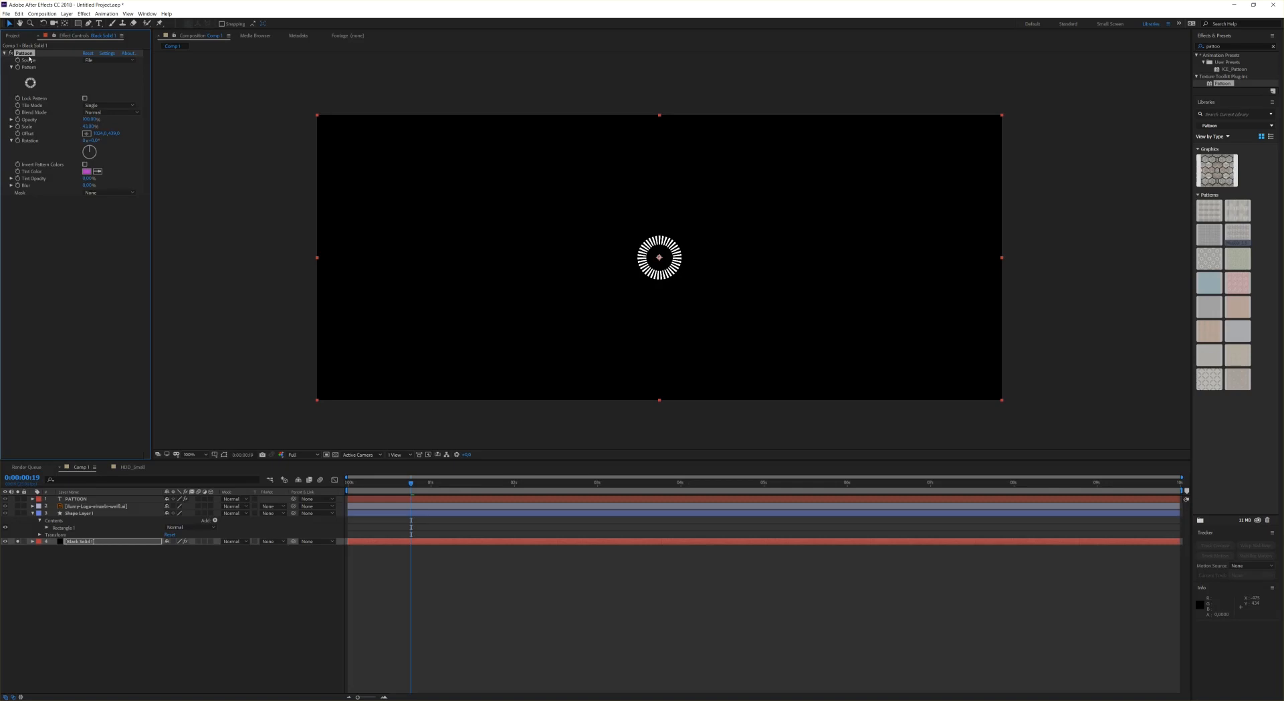
# Step: Set the pattern's blend mode to Screen and duplicate the Pattoon effect
pyautogui.click(105, 113)
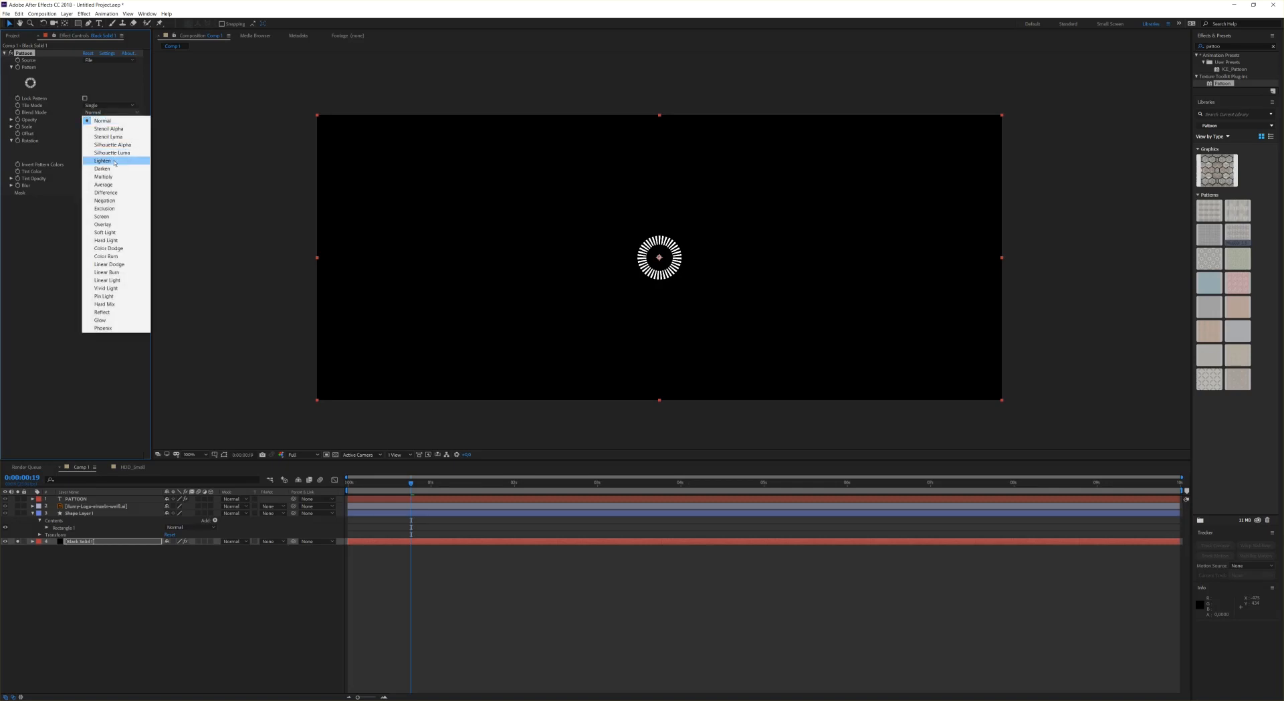
pyautogui.click(101, 217)
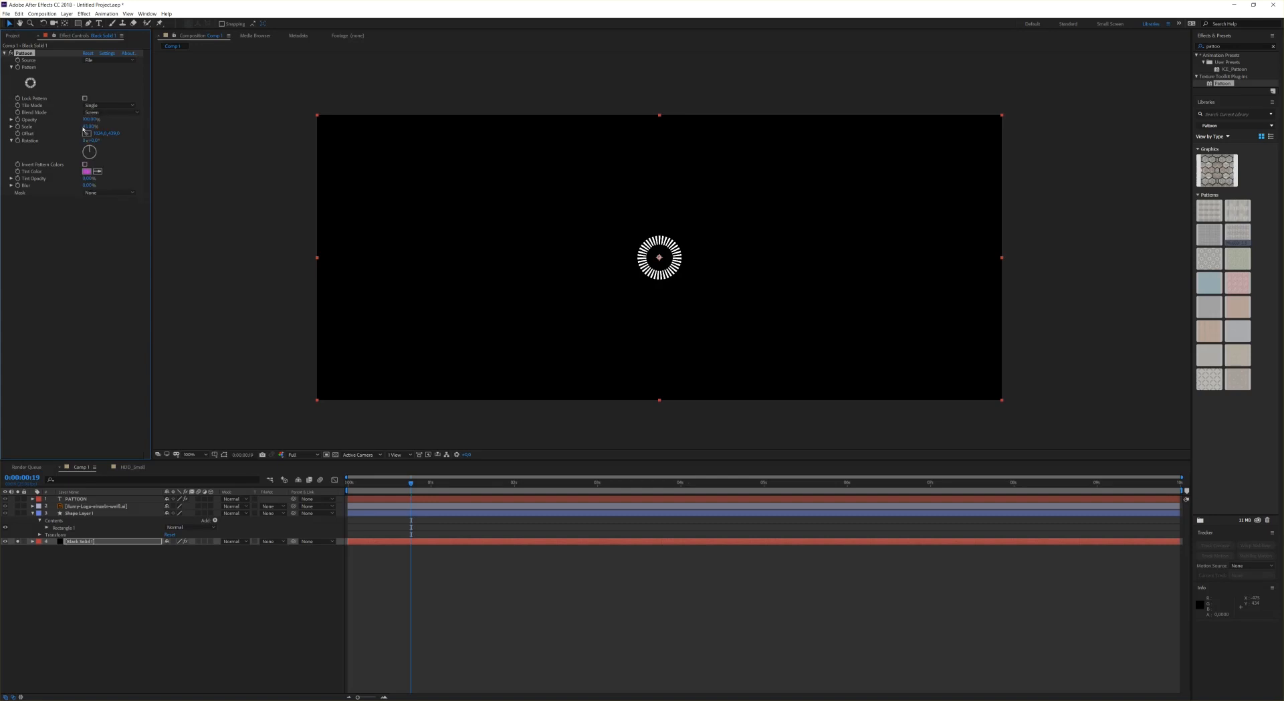
pyautogui.hotkey('ctrl', 'd')
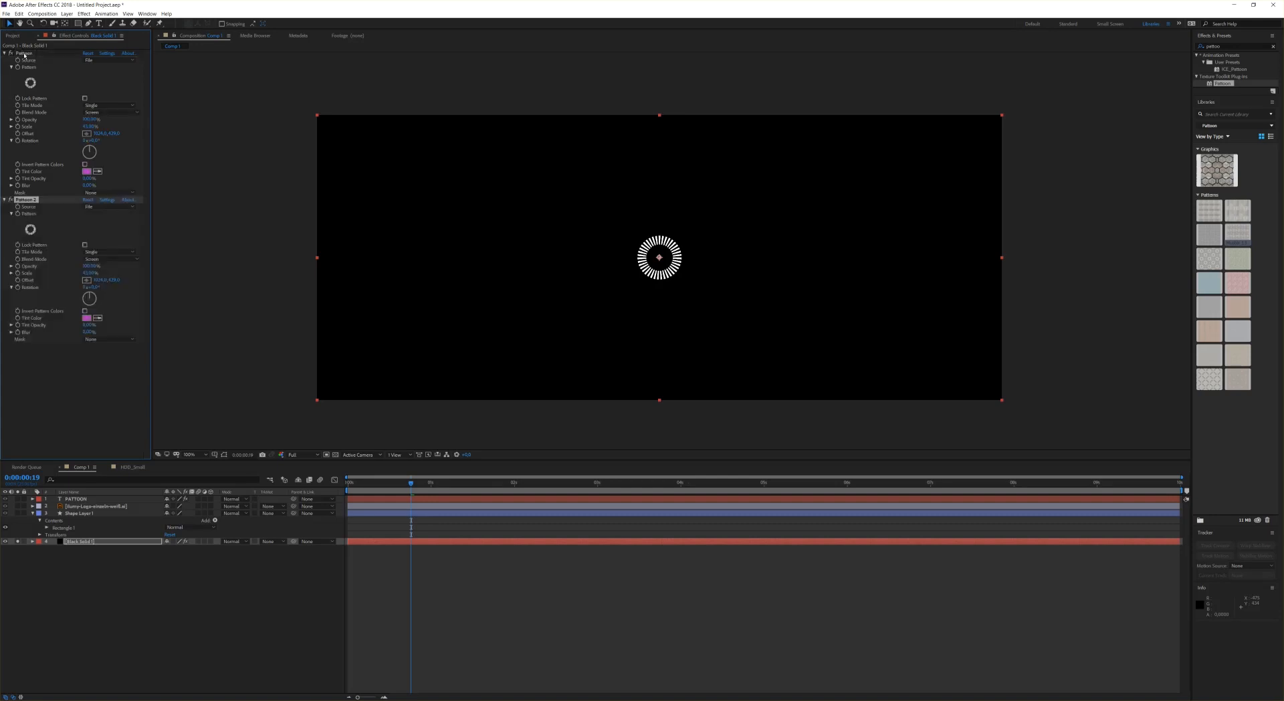
# Step: Give the duplicate a different H_U_D ring element and enlarge its scale slightly
pyautogui.click(30, 229)
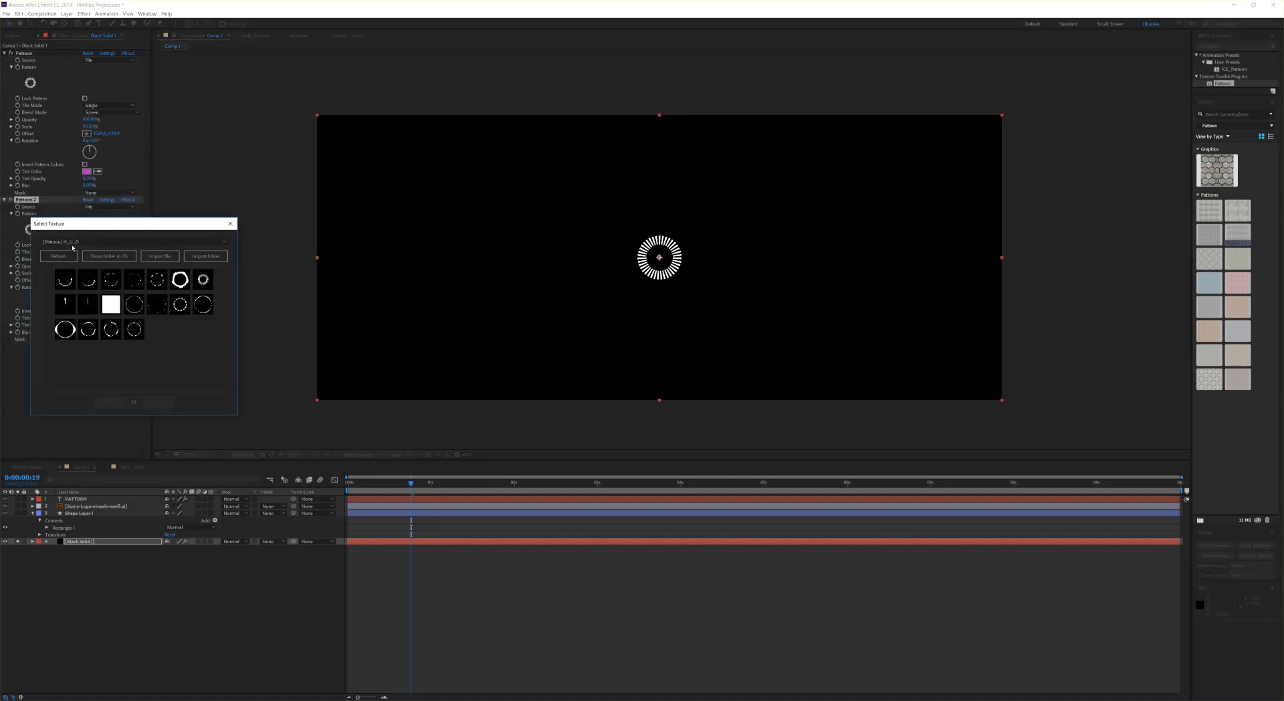
pyautogui.click(157, 282)
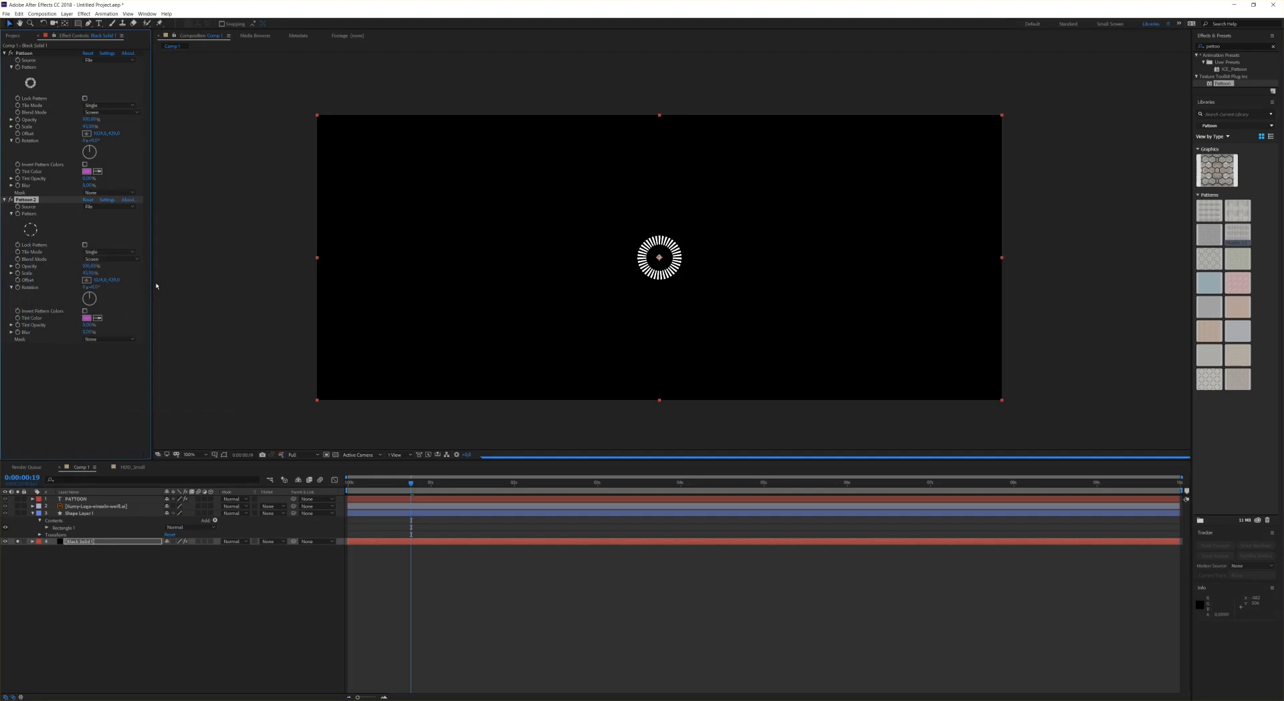
pyautogui.moveTo(88, 272); pyautogui.dragTo(90, 274)
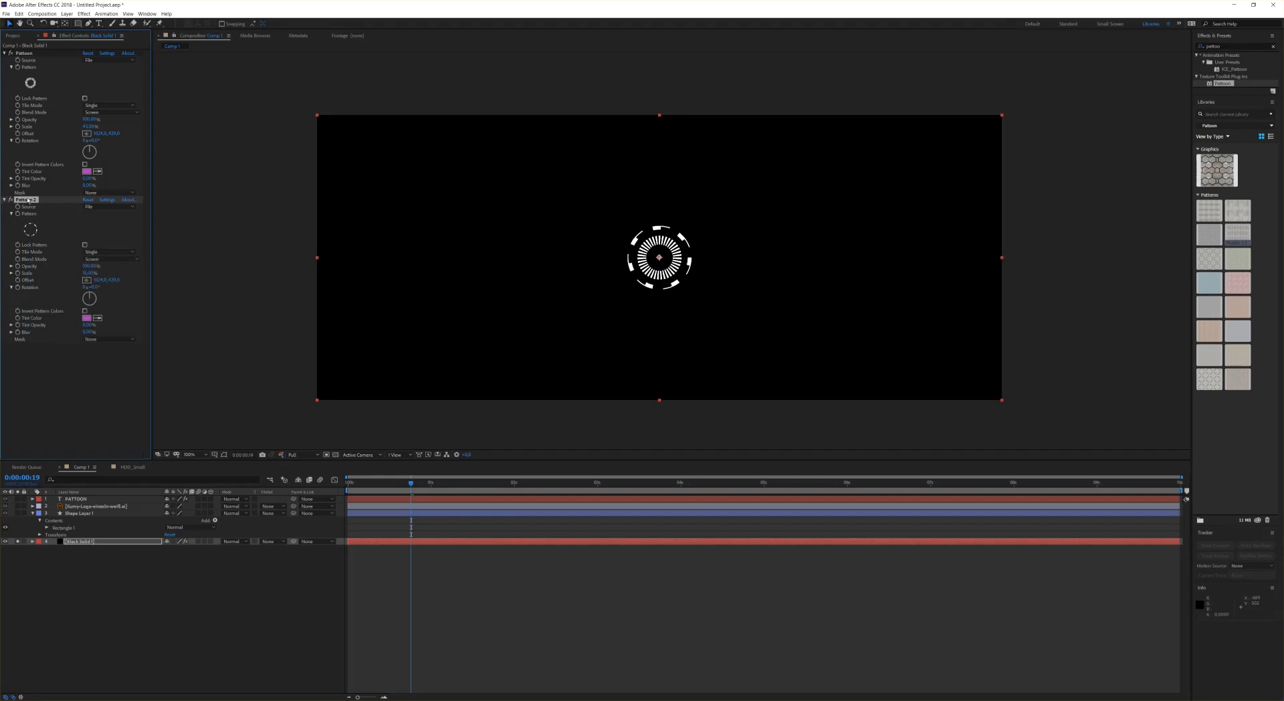
# Step: Duplicate the effect again, choose another ring element and scale it up slightly
pyautogui.hotkey('ctrl', 'd')
pyautogui.click(30, 346)
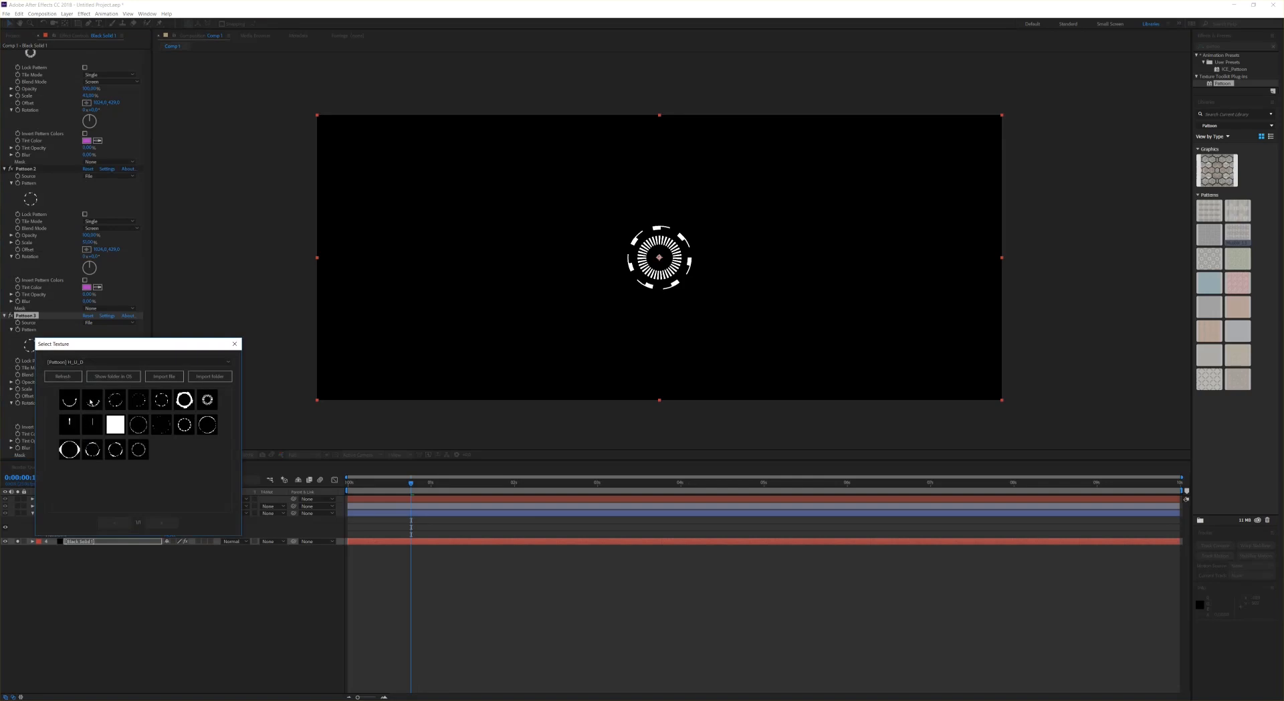
pyautogui.click(89, 452)
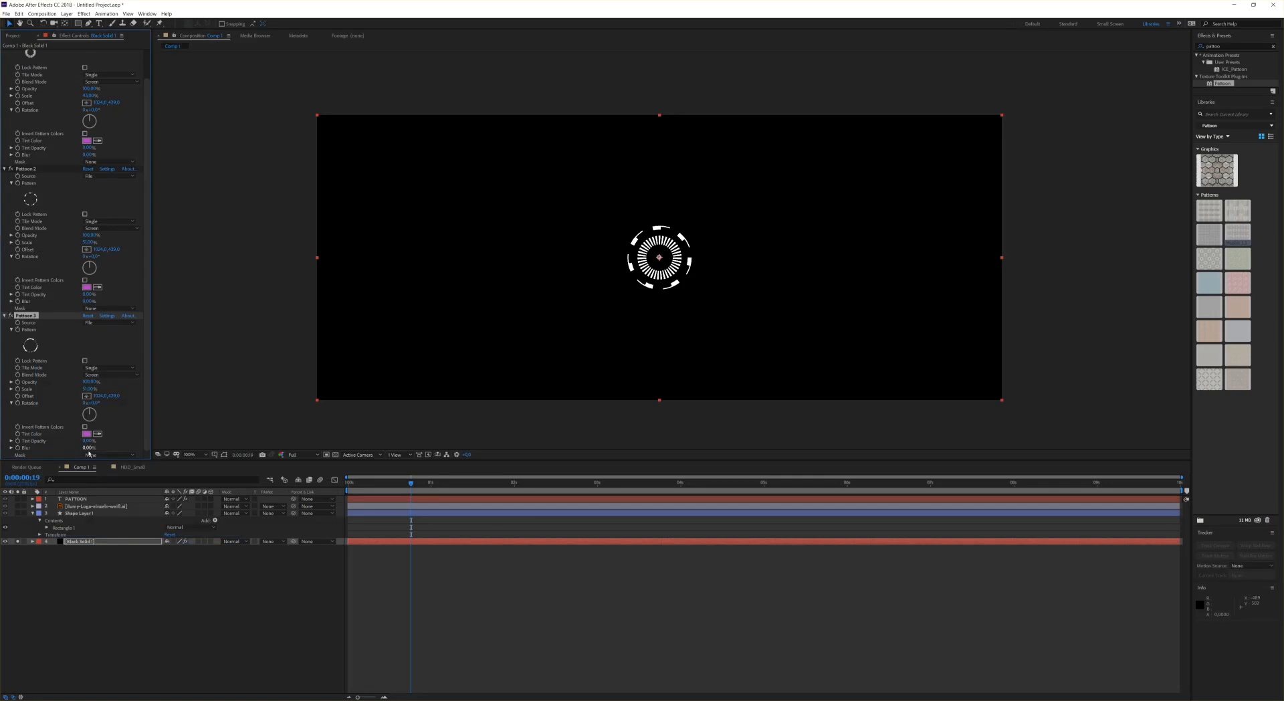
pyautogui.moveTo(90, 391); pyautogui.dragTo(96, 391)
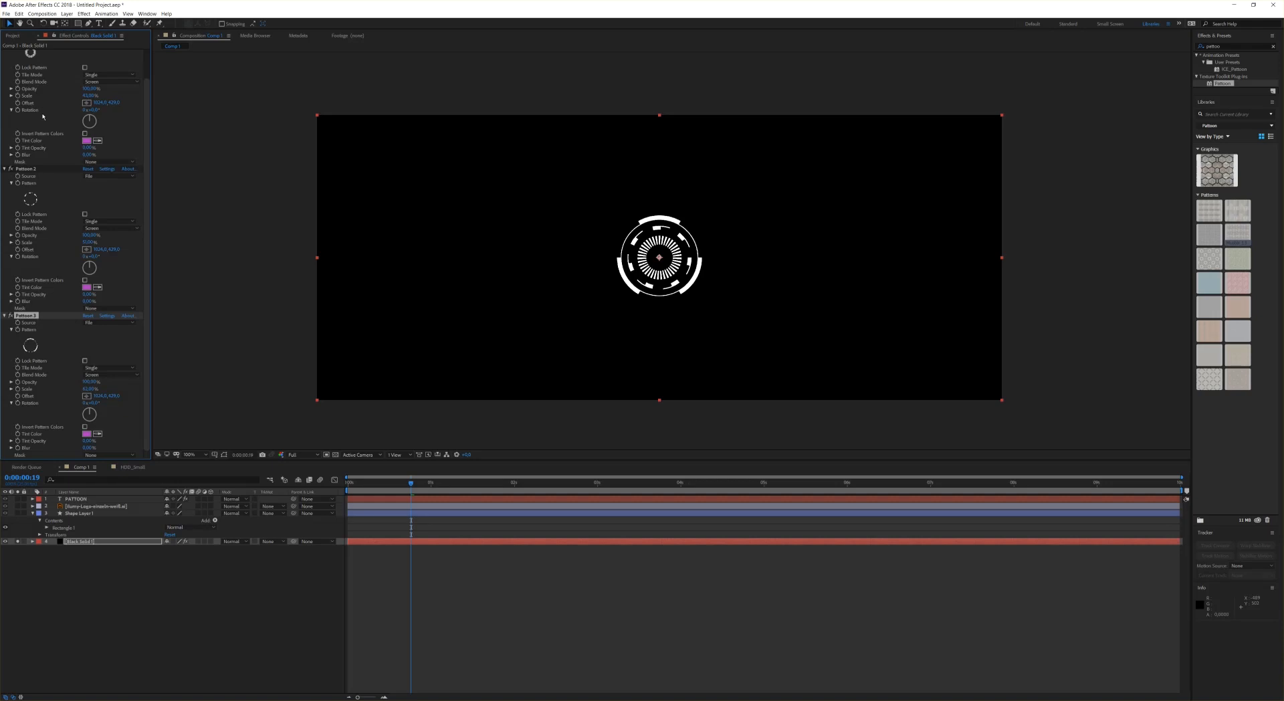
# Step: Delete the two duplicated Pattoon effects
pyautogui.scroll(2, 42, 115)
pyautogui.scroll(-2, 45, 127)
pyautogui.press('Delete')
pyautogui.click(24, 200)
pyautogui.press('Delete')
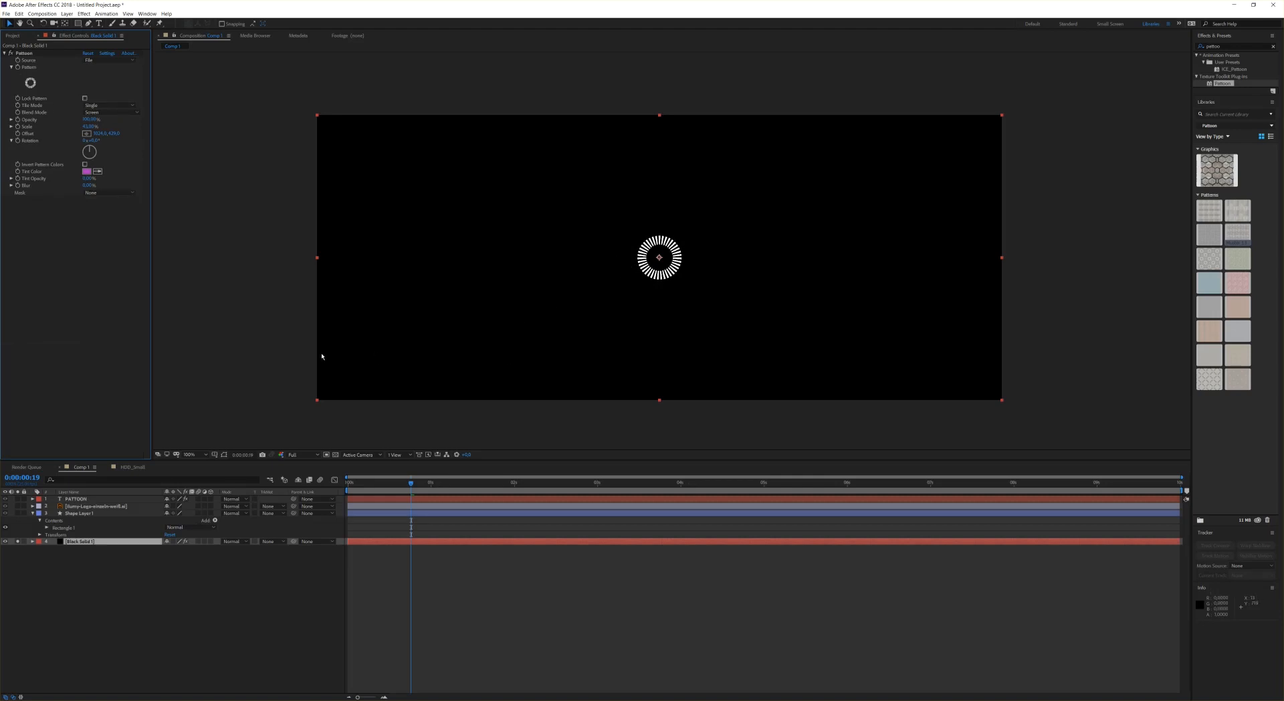
# Step: Replace the pattern with a texture from the Grunge folder and set the tile mode to Mirrored
pyautogui.click(31, 83)
pyautogui.click(110, 94)
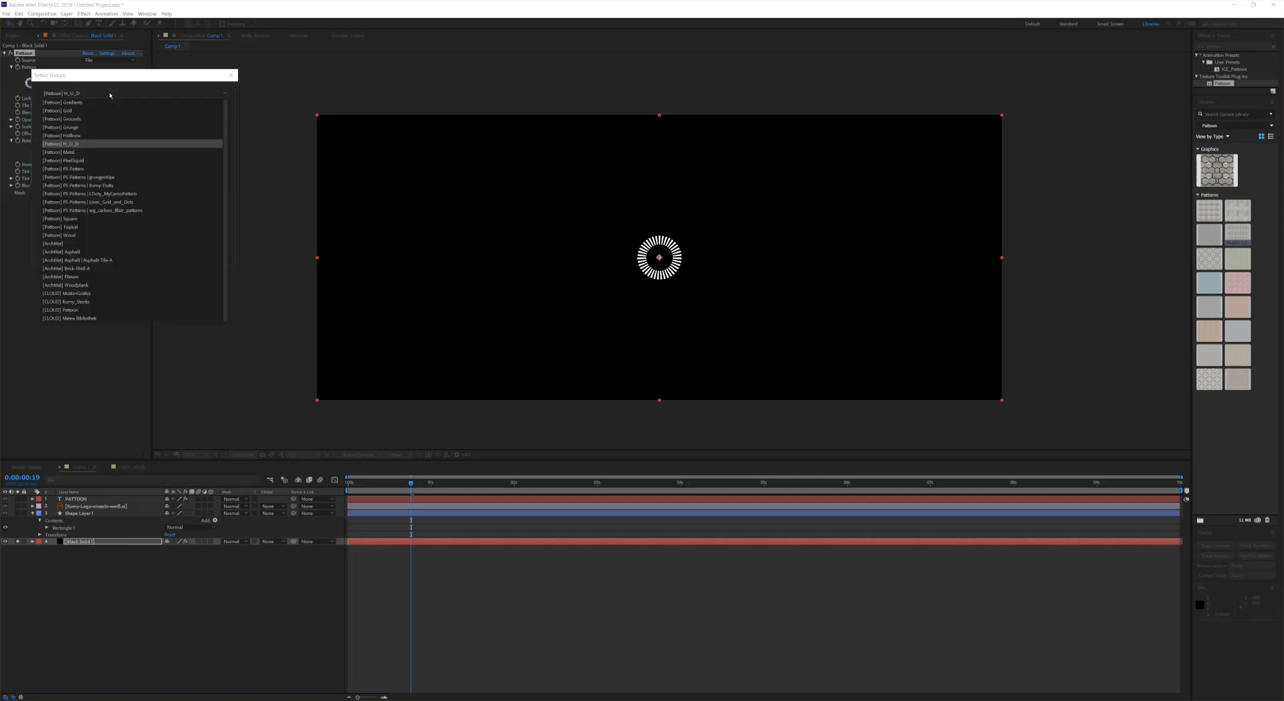
pyautogui.click(74, 127)
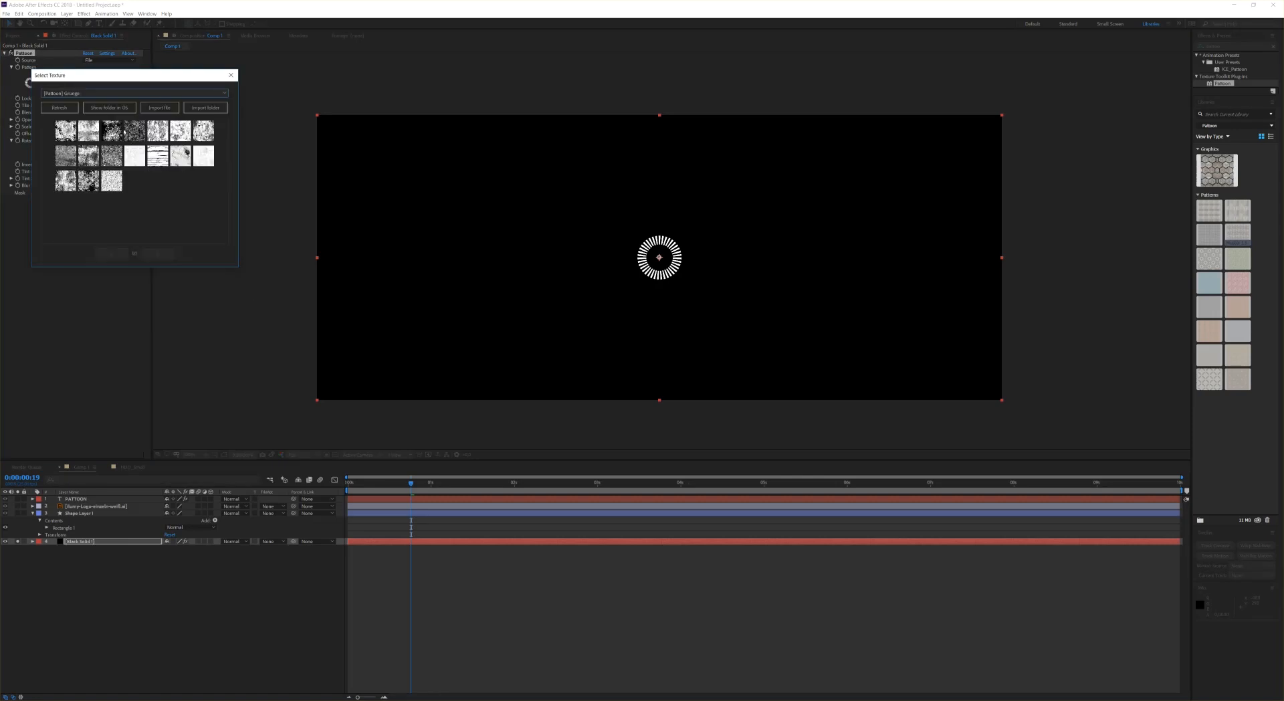
pyautogui.click(112, 132)
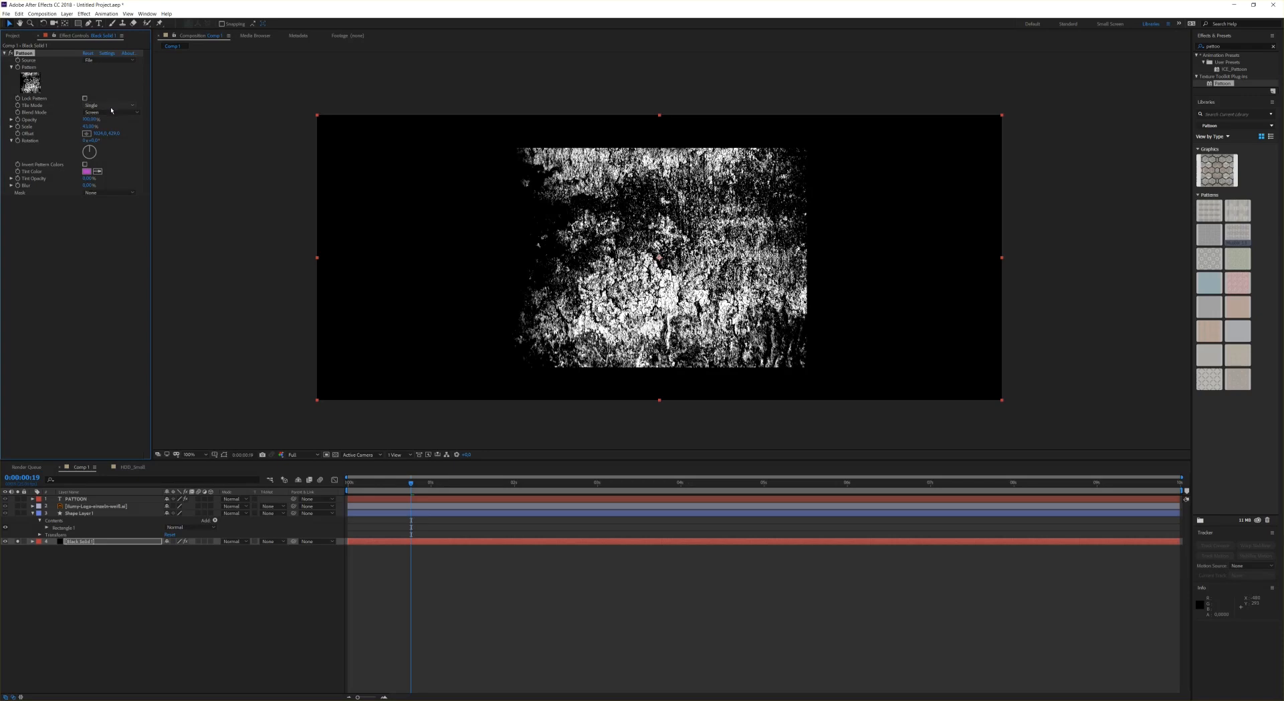
pyautogui.click(111, 106)
pyautogui.click(118, 130)
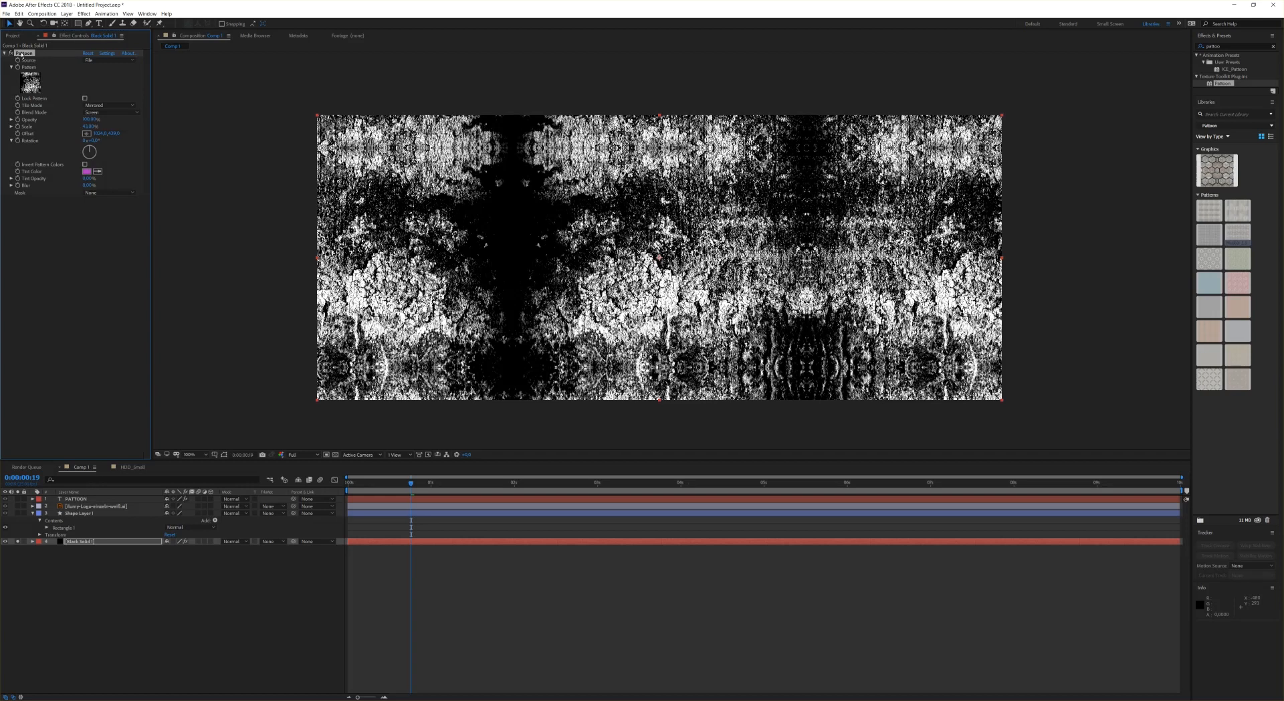
# Step: Duplicate the Pattoon effect and set the copy's blend mode to Normal
pyautogui.hotkey('ctrl', 'd')
pyautogui.click(31, 229)
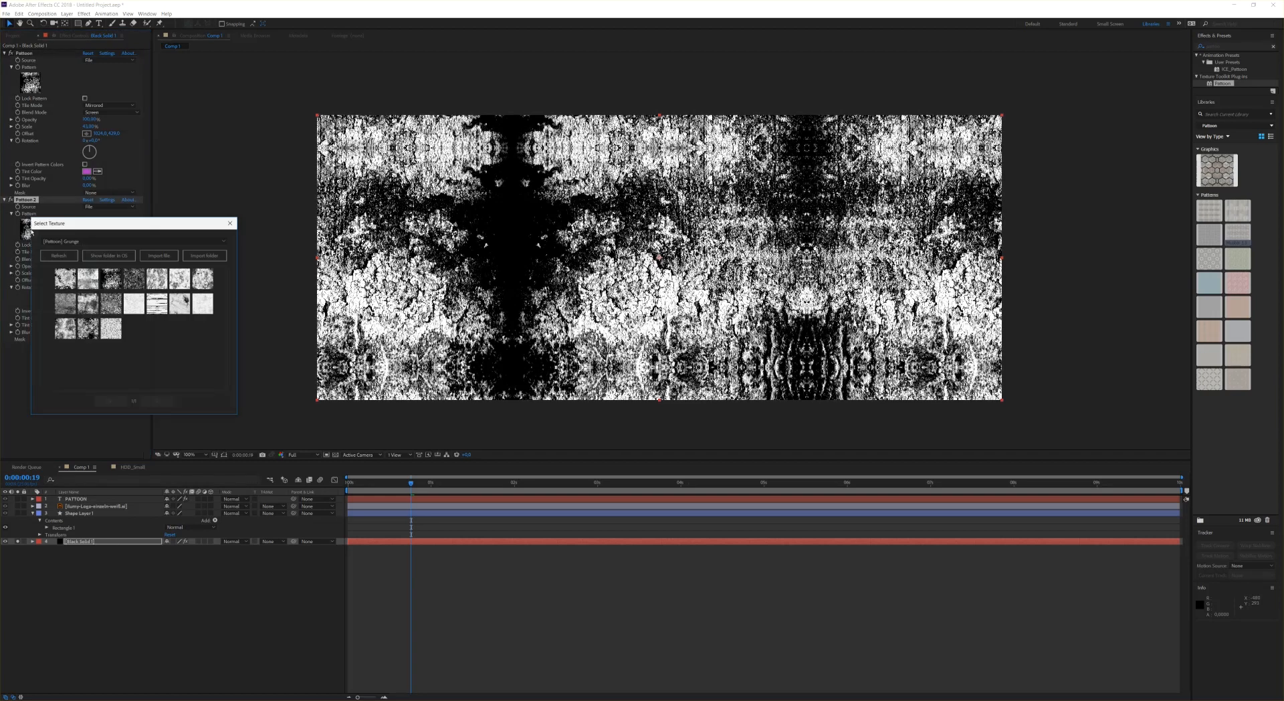
pyautogui.click(230, 223)
pyautogui.click(113, 259)
pyautogui.click(100, 266)
# Step: Choose a texture from the Grounds folder as the copy's pattern
pyautogui.click(31, 229)
pyautogui.click(123, 240)
pyautogui.click(83, 266)
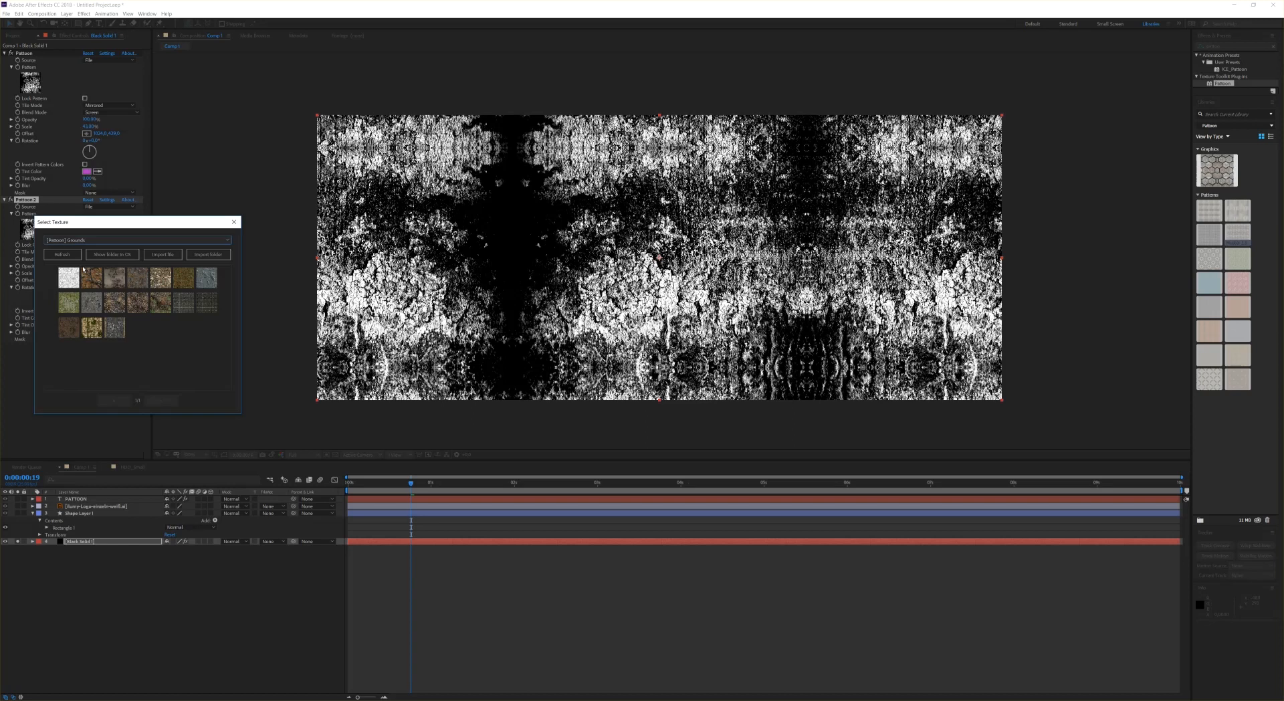
pyautogui.click(92, 276)
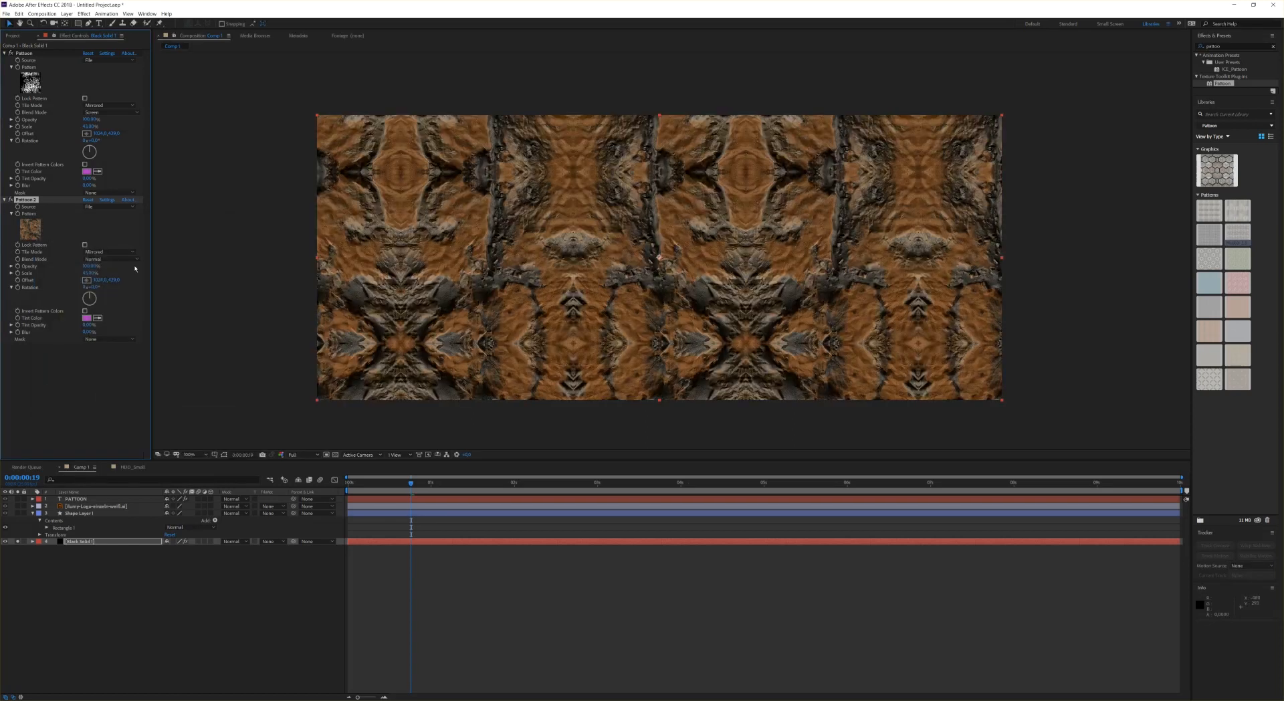
# Step: Scale the copy's pattern up slightly and set its tile mode to Tiled
pyautogui.moveTo(88, 274); pyautogui.dragTo(97, 276)
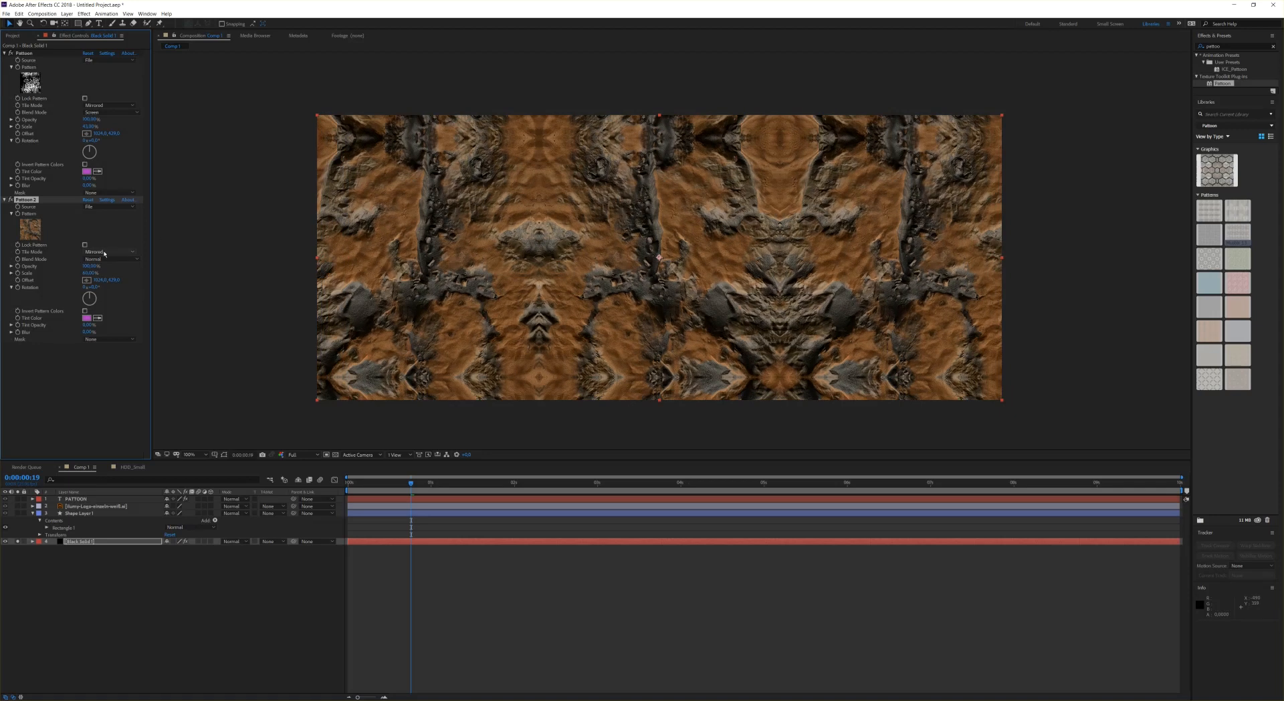
pyautogui.click(106, 252)
pyautogui.click(107, 267)
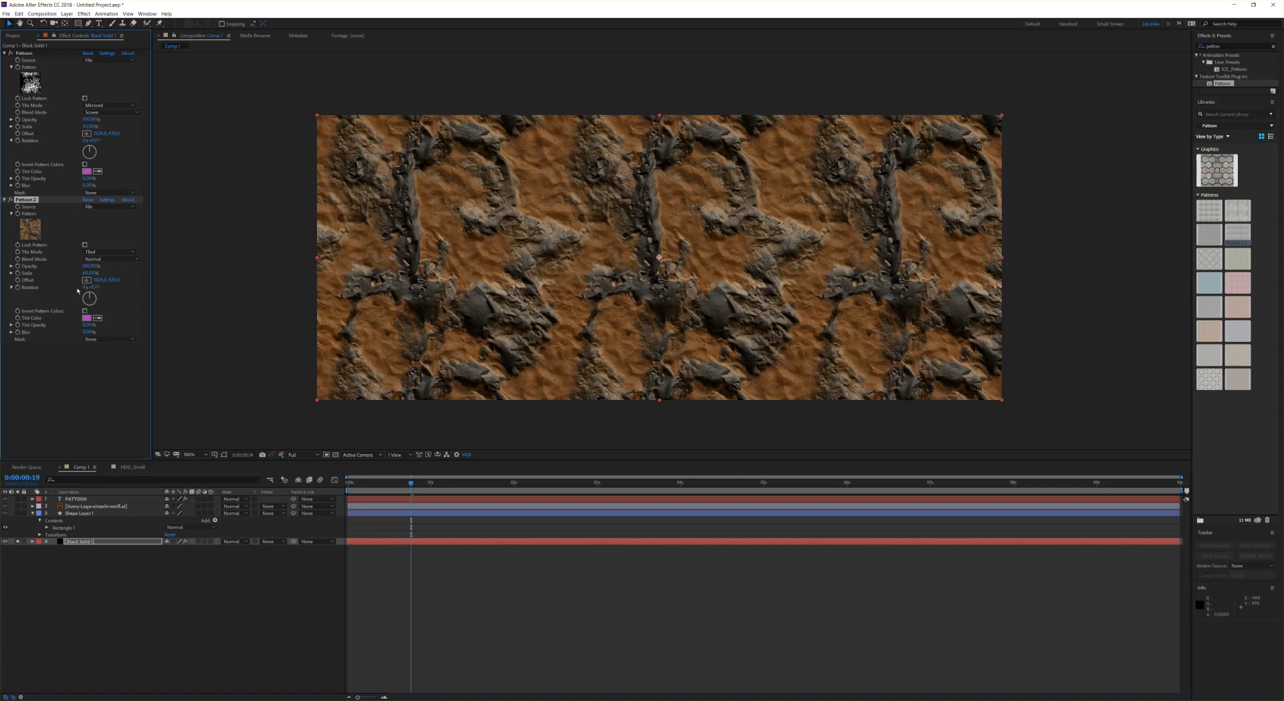
# Step: Adjust the copy's scale and set its blend mode to Screen
pyautogui.moveTo(91, 274); pyautogui.dragTo(91, 264)
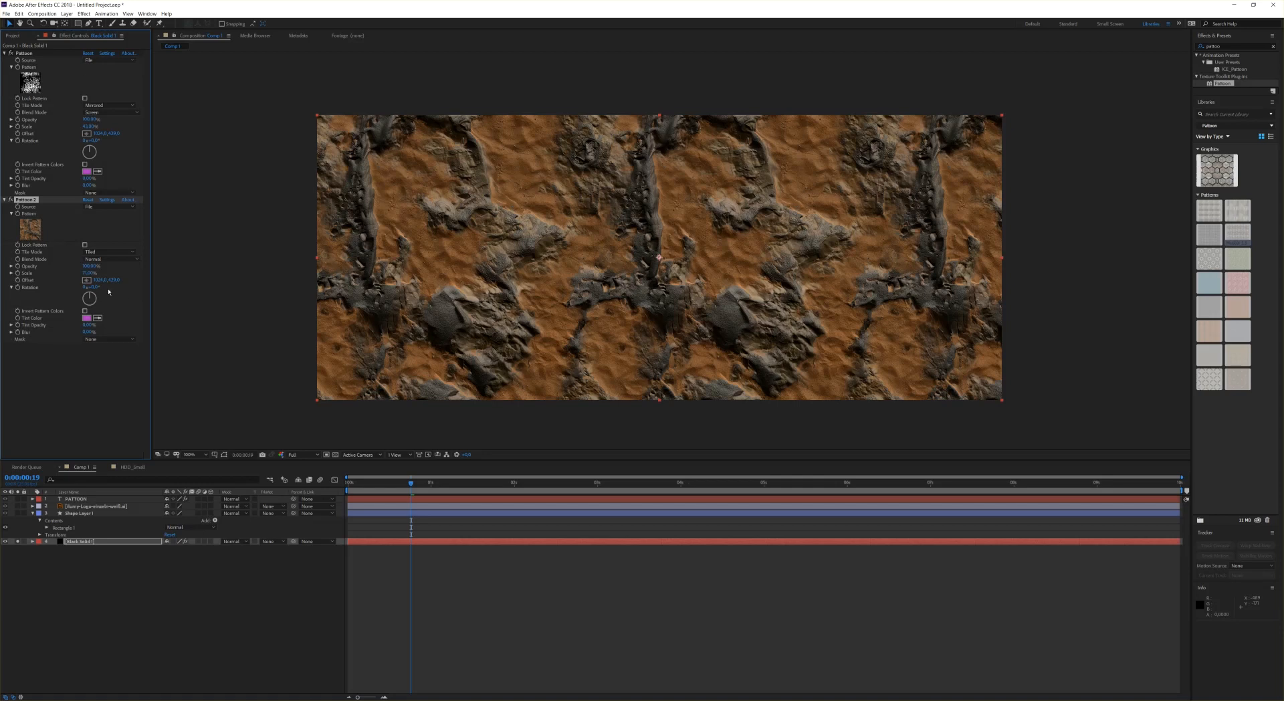
pyautogui.click(108, 260)
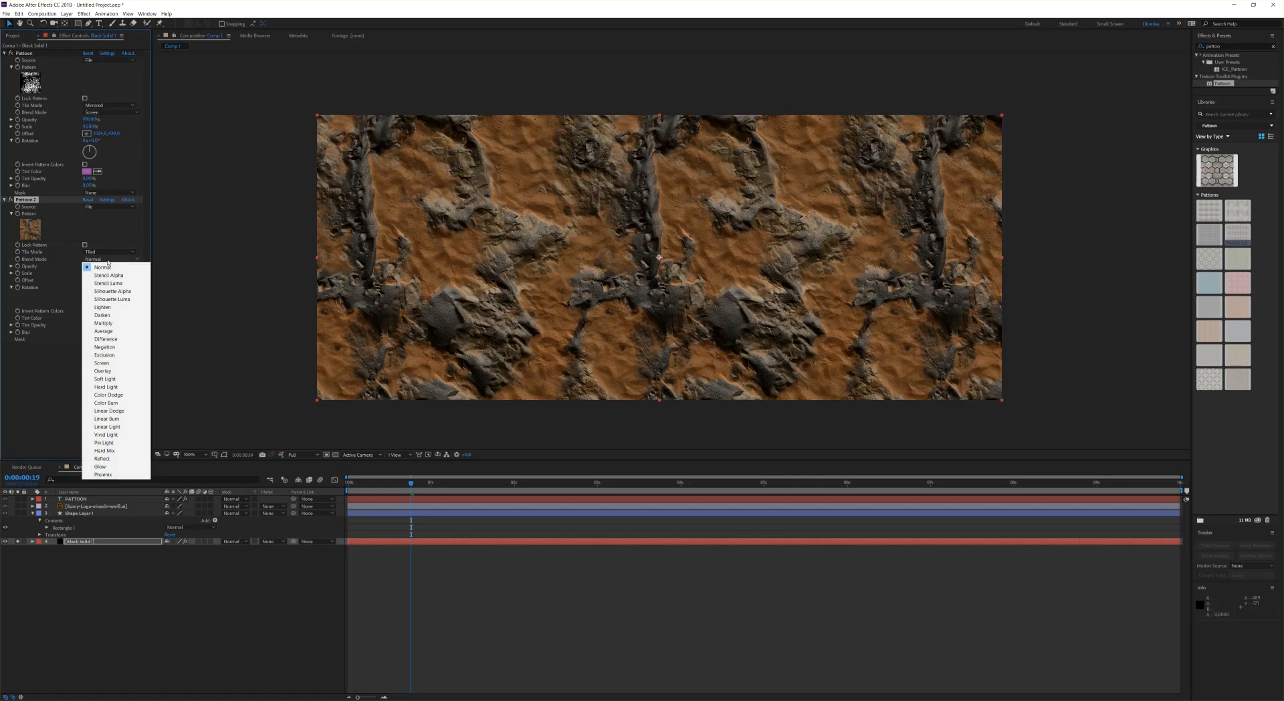
pyautogui.click(108, 363)
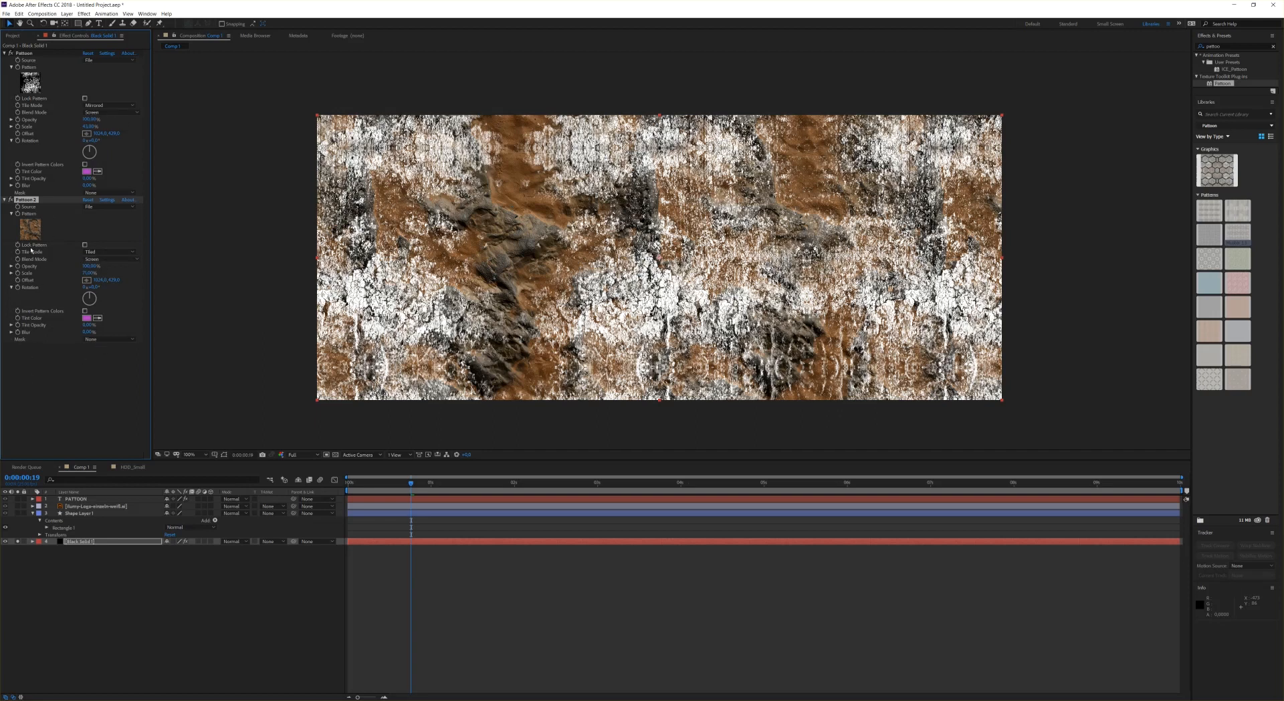
# Step: Delete the duplicated Pattoon effect from the black solid layer
pyautogui.press('Delete')
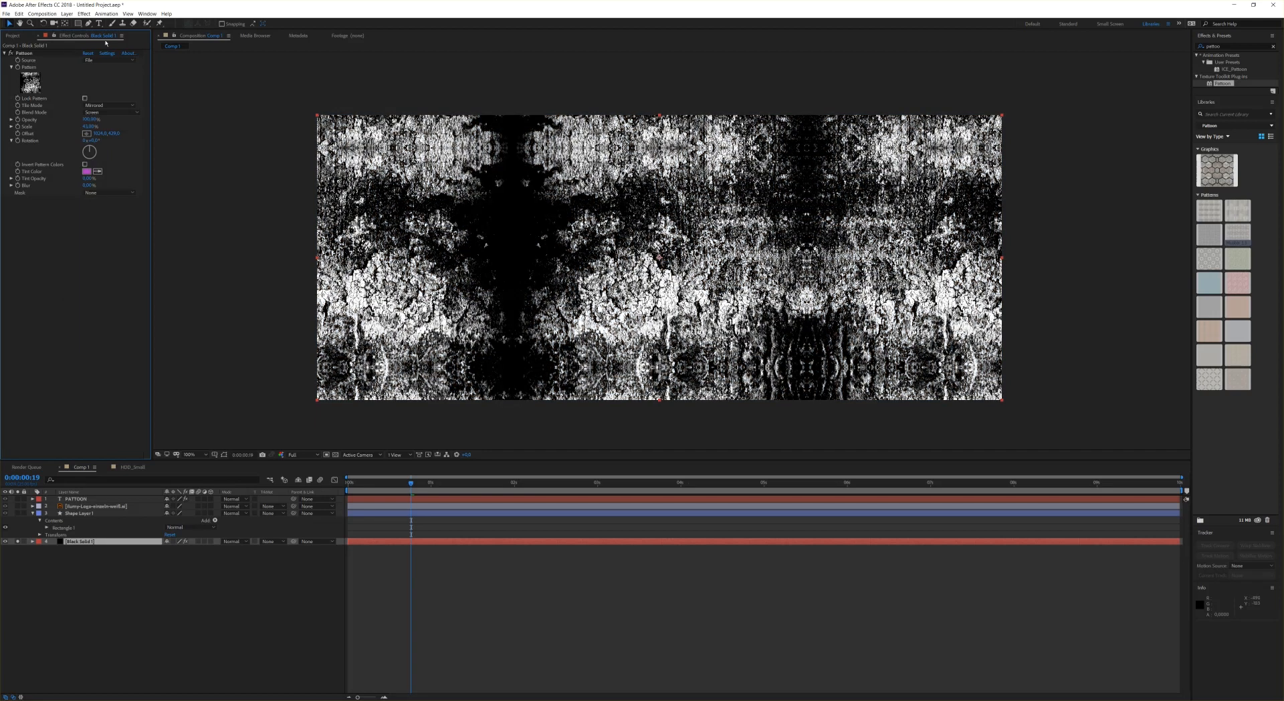
# Step: Add the HDD_Small.mov footage from the project to the composition as the top layer
pyautogui.click(13, 35)
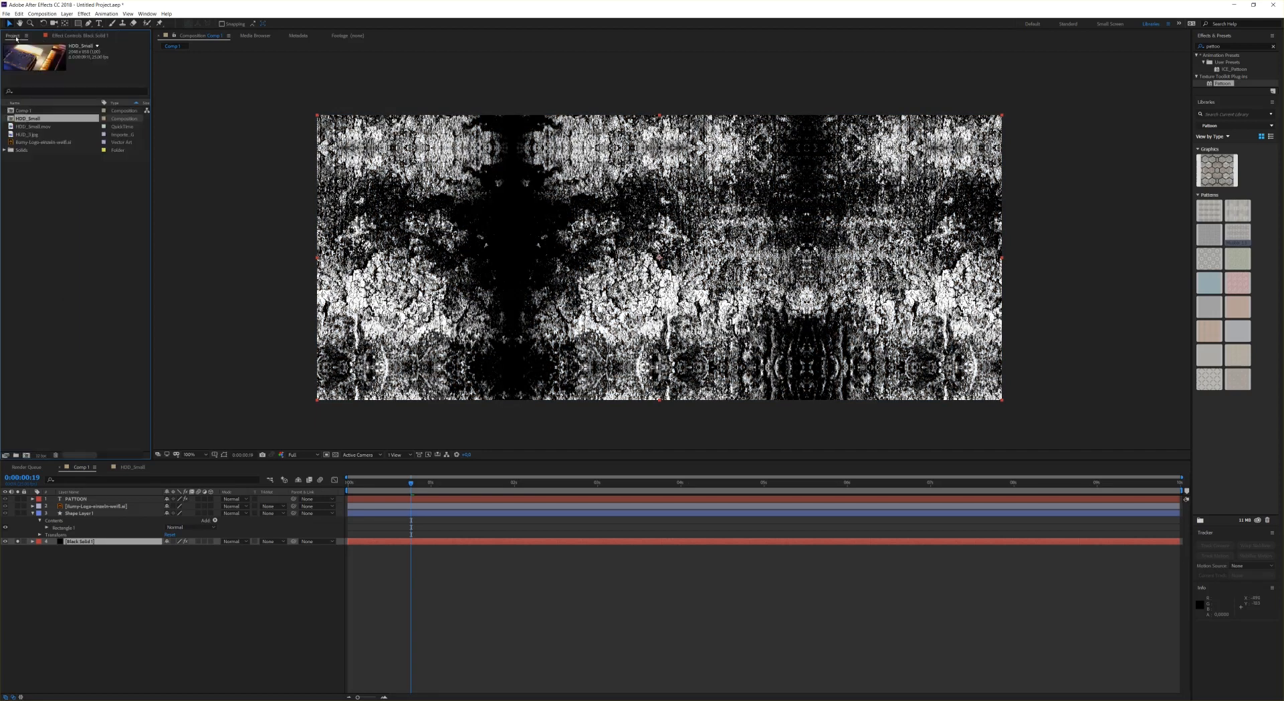
pyautogui.click(34, 137)
pyautogui.click(33, 126)
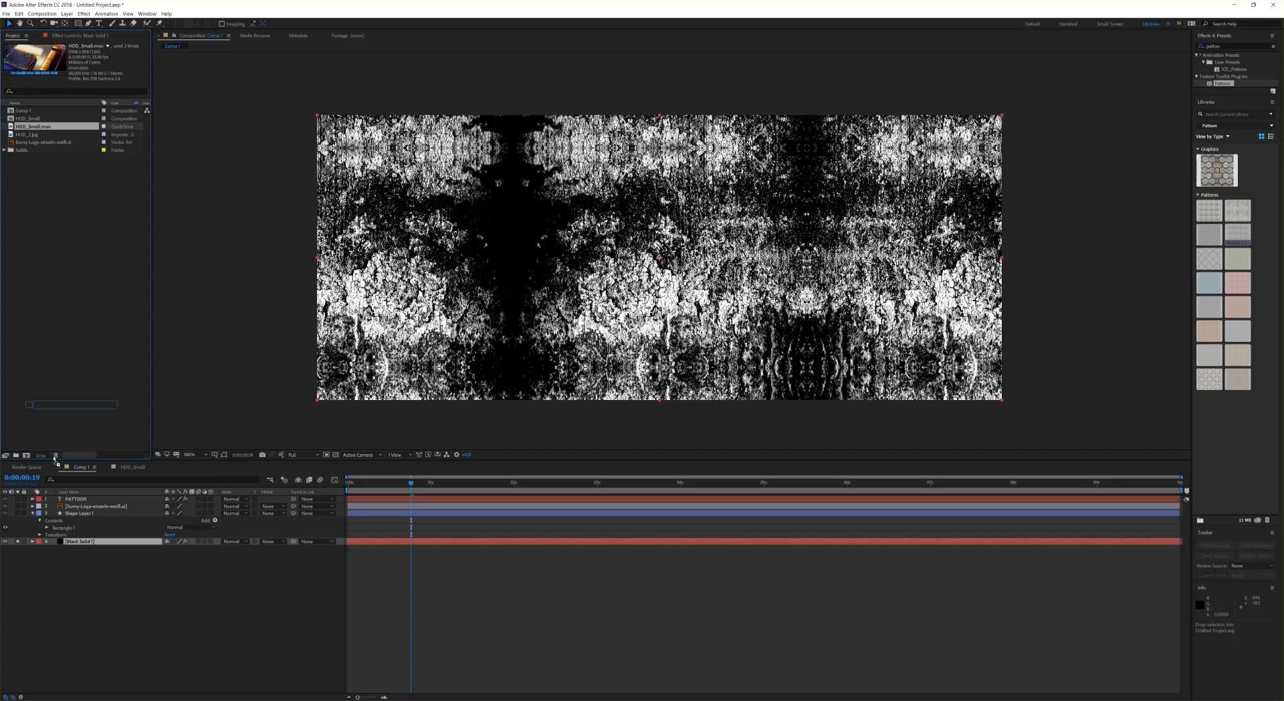
pyautogui.moveTo(55, 492); pyautogui.dragTo(58, 499)
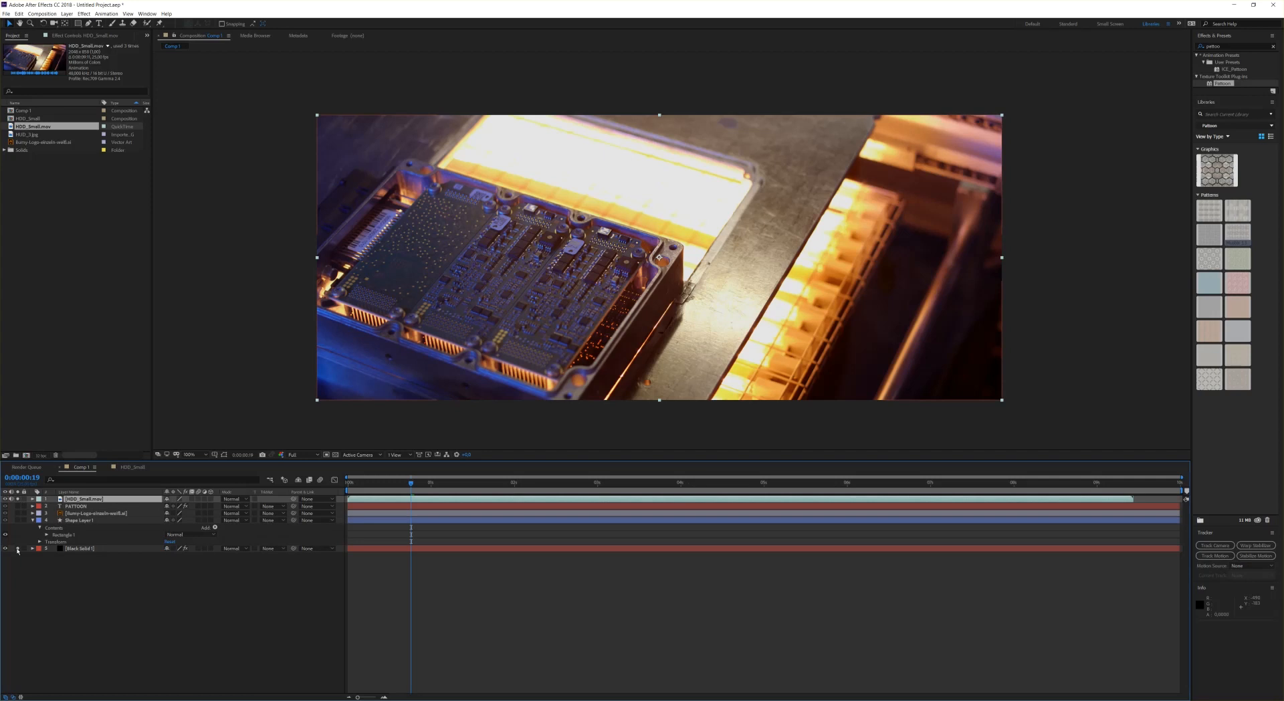
# Step: Apply Pattoon to the footage layer and choose a striped texture from the Grunge folder
pyautogui.moveTo(1223, 83); pyautogui.dragTo(780, 174)
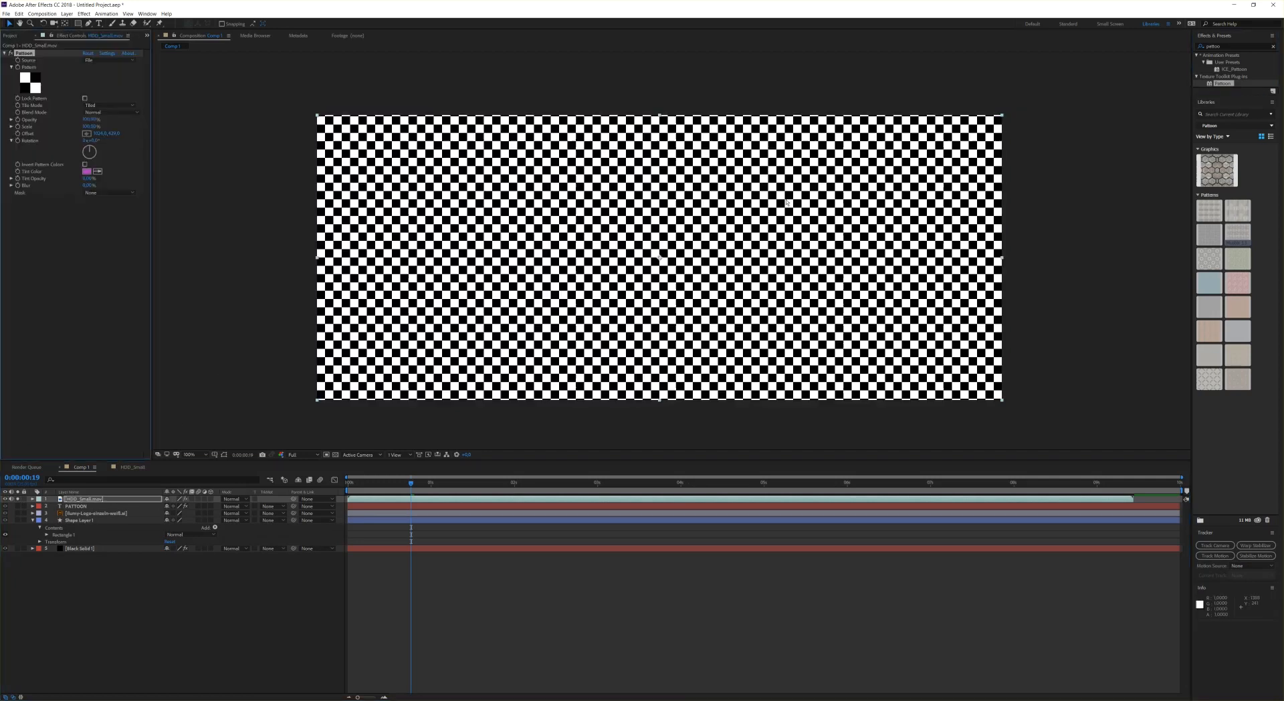
pyautogui.click(30, 83)
pyautogui.click(95, 96)
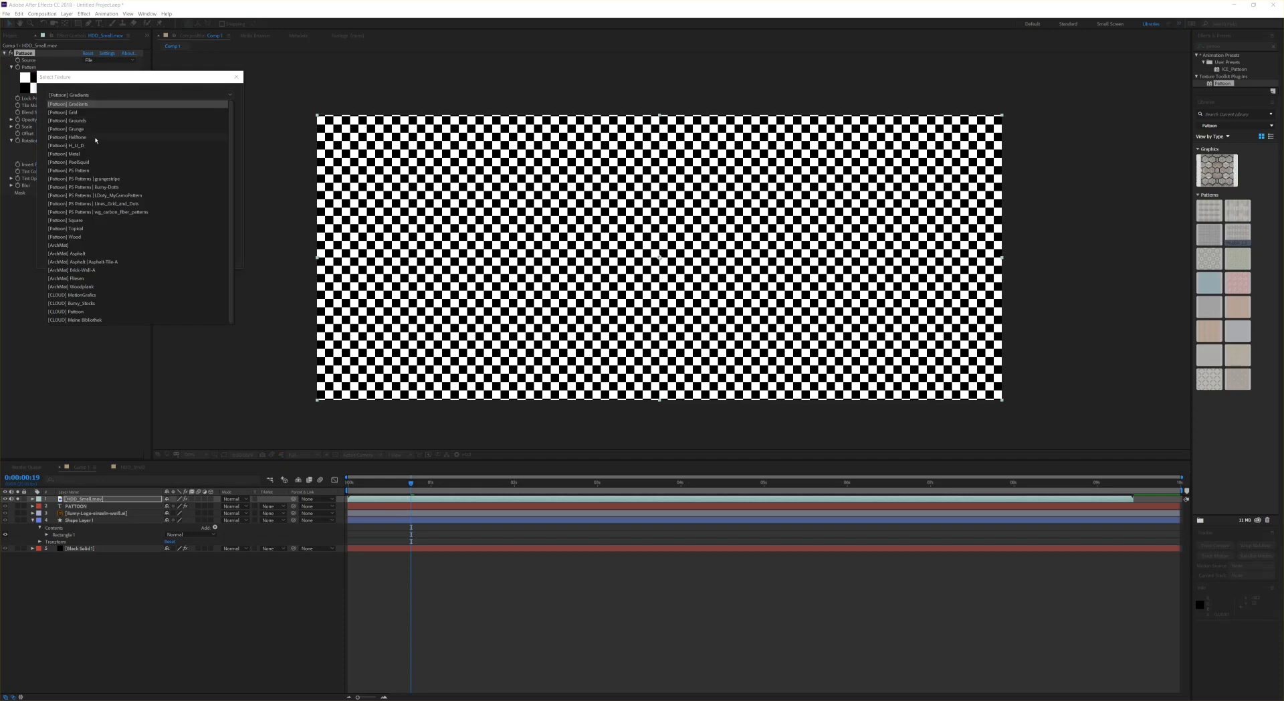
pyautogui.click(95, 129)
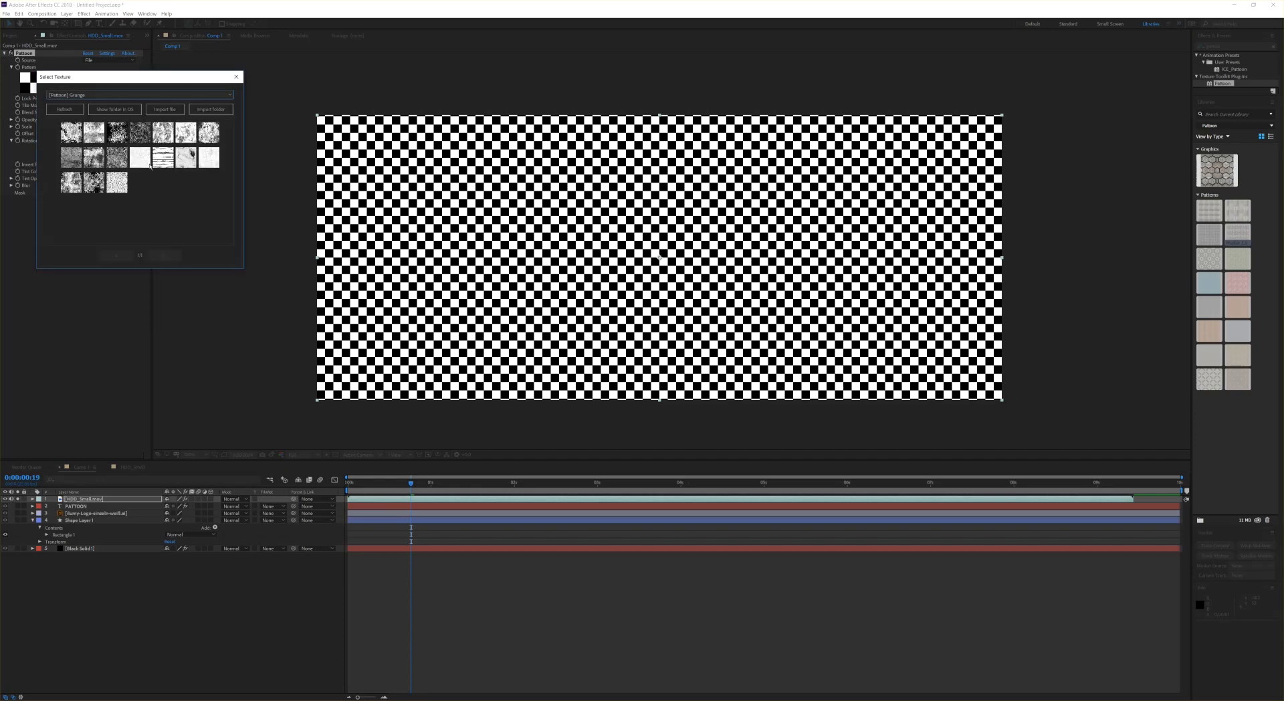
pyautogui.click(164, 158)
# Step: Try the Silhouette Luma blend mode on the footage and inspect it against the transparency grid
pyautogui.click(115, 113)
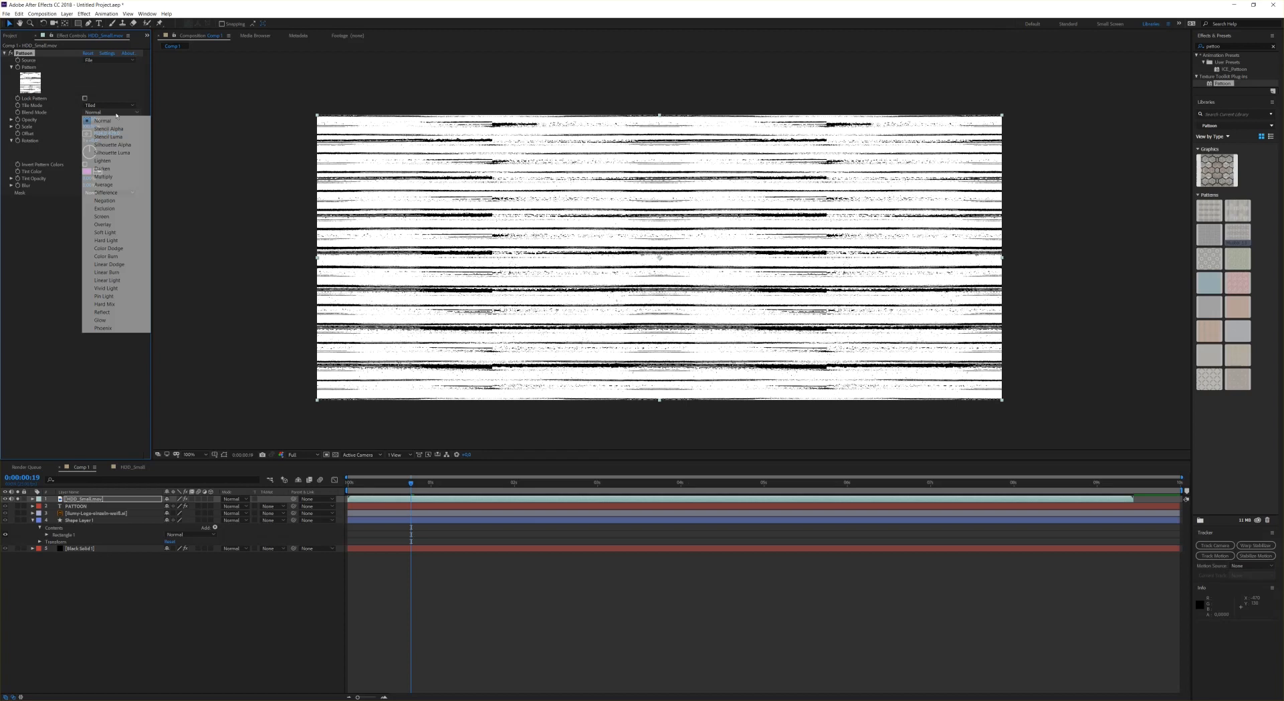
pyautogui.click(111, 152)
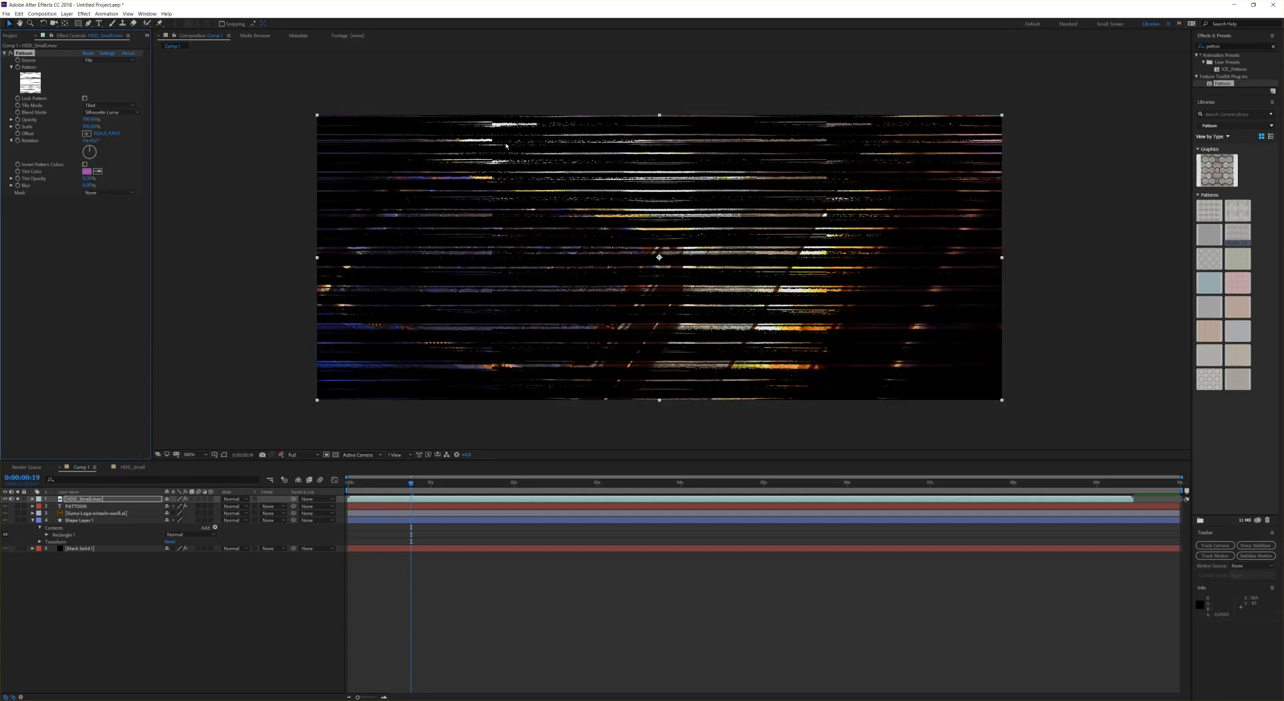
pyautogui.click(336, 455)
pyautogui.scroll(1, 490, 321)
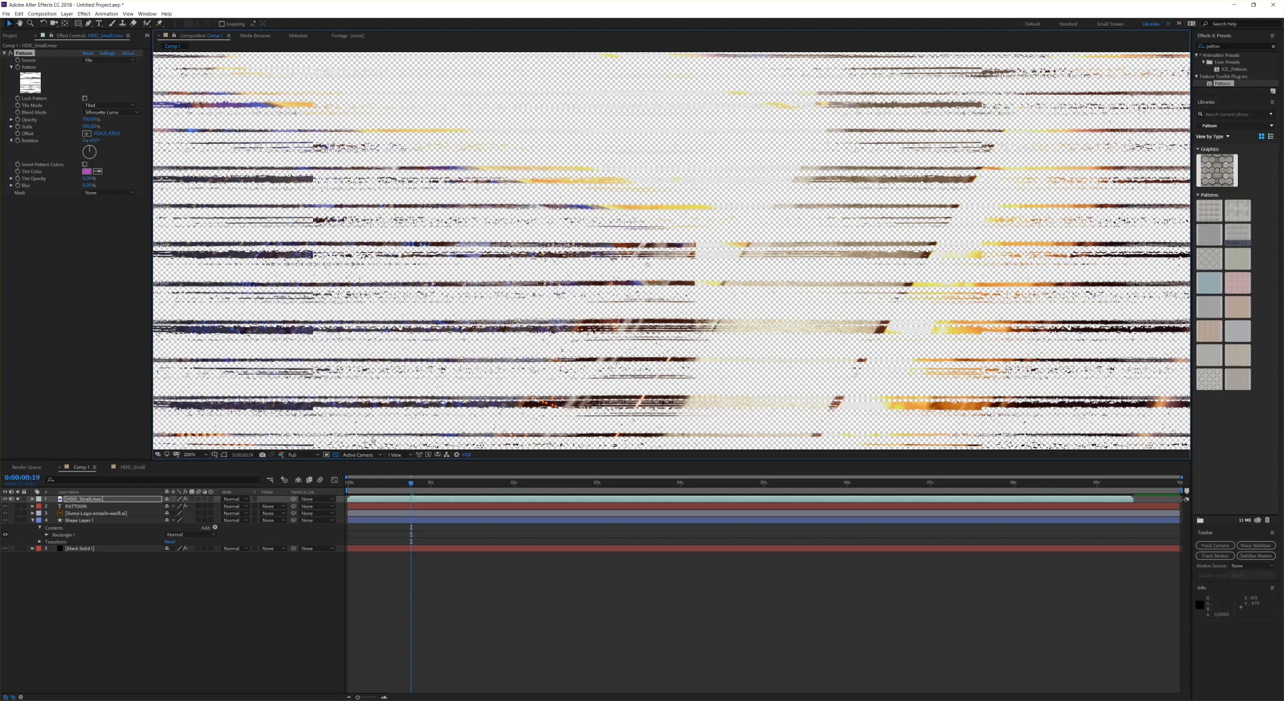
pyautogui.click(336, 455)
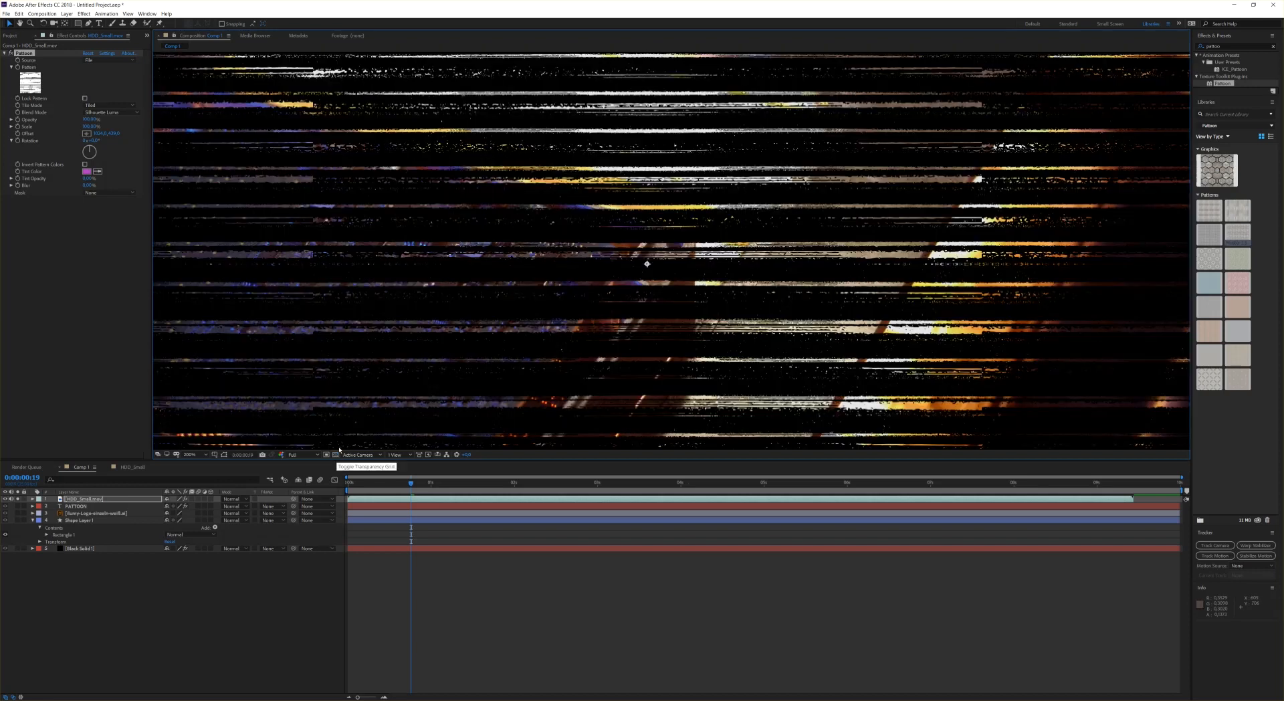
pyautogui.scroll(-1, 360, 175)
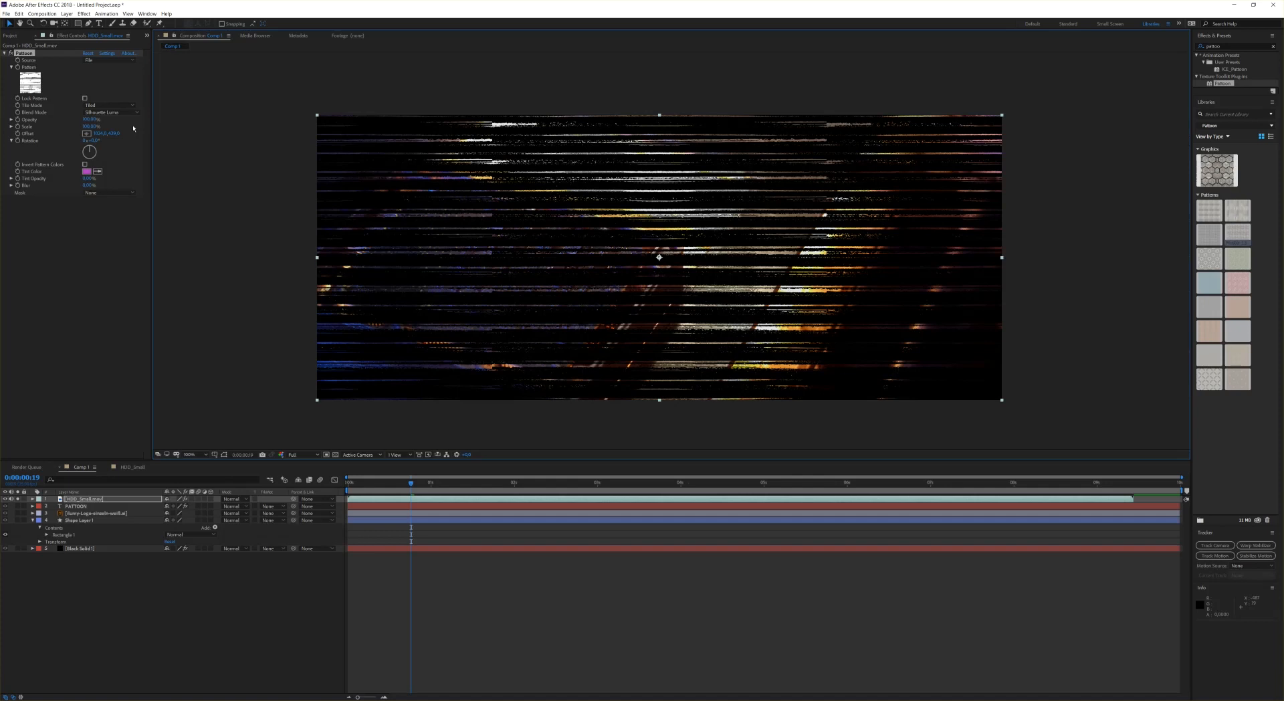
# Step: Set the footage pattern's blend mode to Stencil Luma and preview the result
pyautogui.click(117, 113)
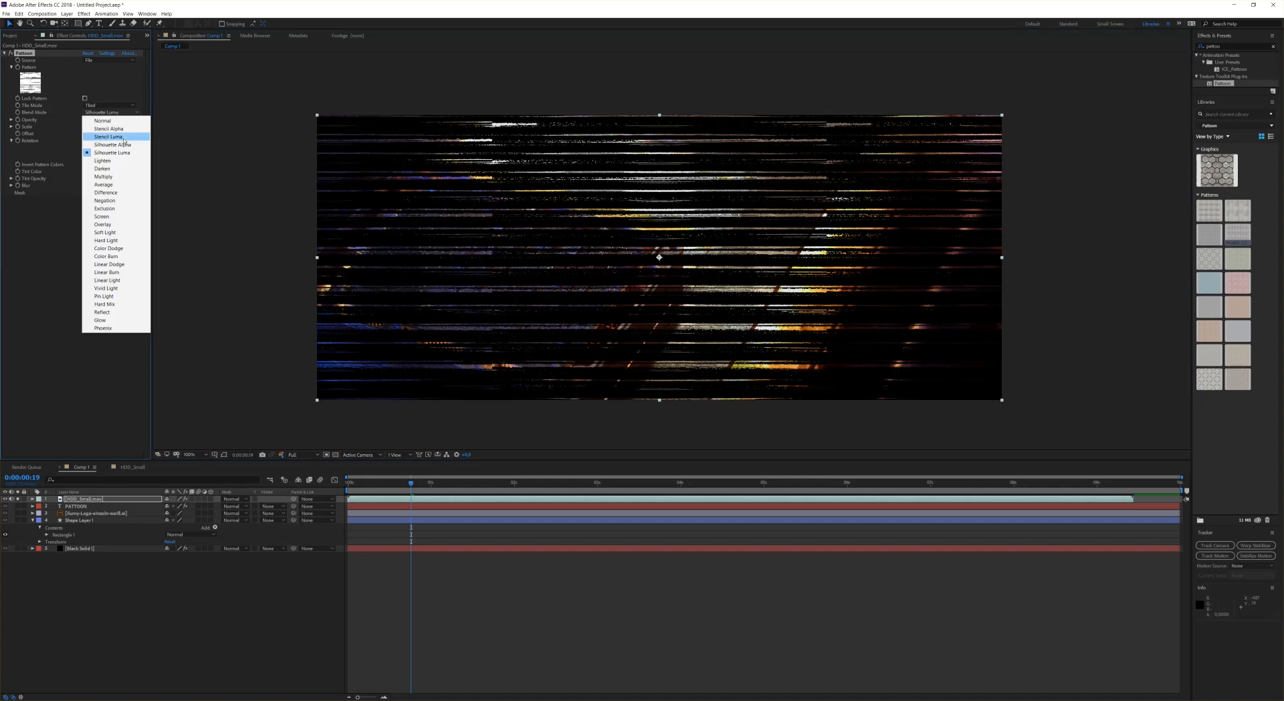
pyautogui.click(122, 137)
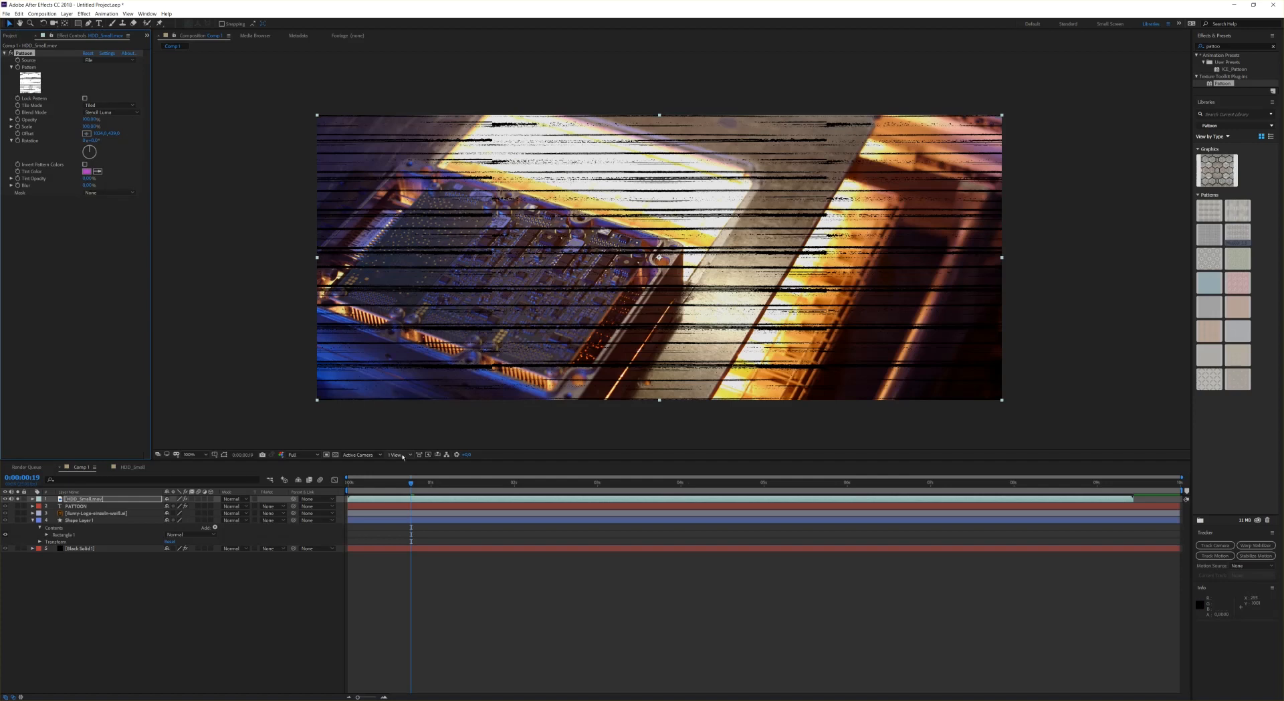
pyautogui.press('space')
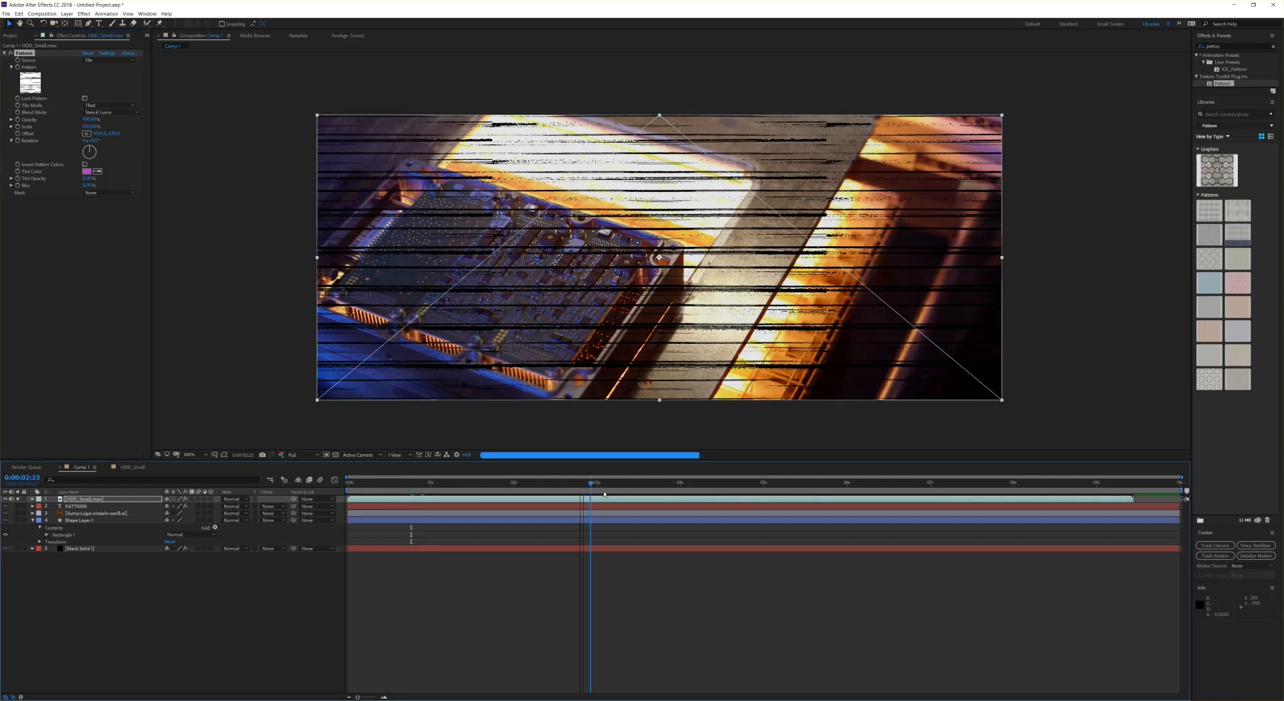
pyautogui.press('space')
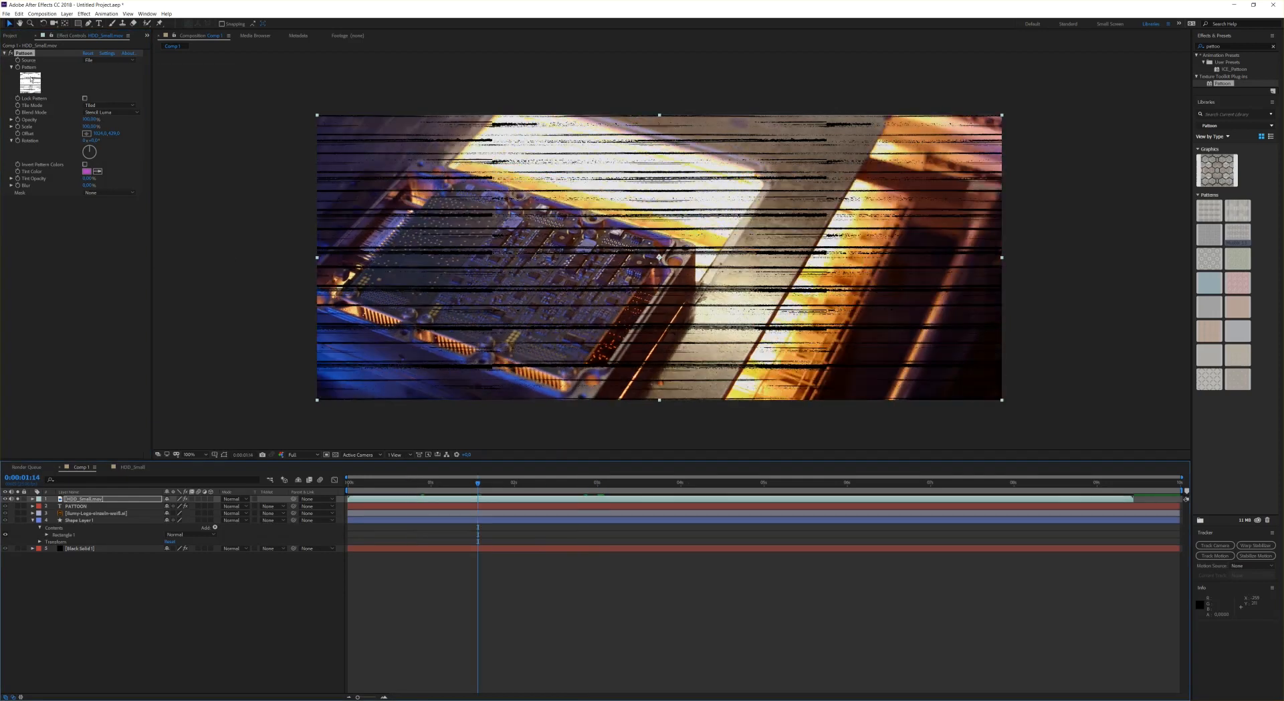
# Step: Replace the footage pattern with a square grid texture from the Grid folder and scale it down slightly
pyautogui.click(30, 81)
pyautogui.click(98, 88)
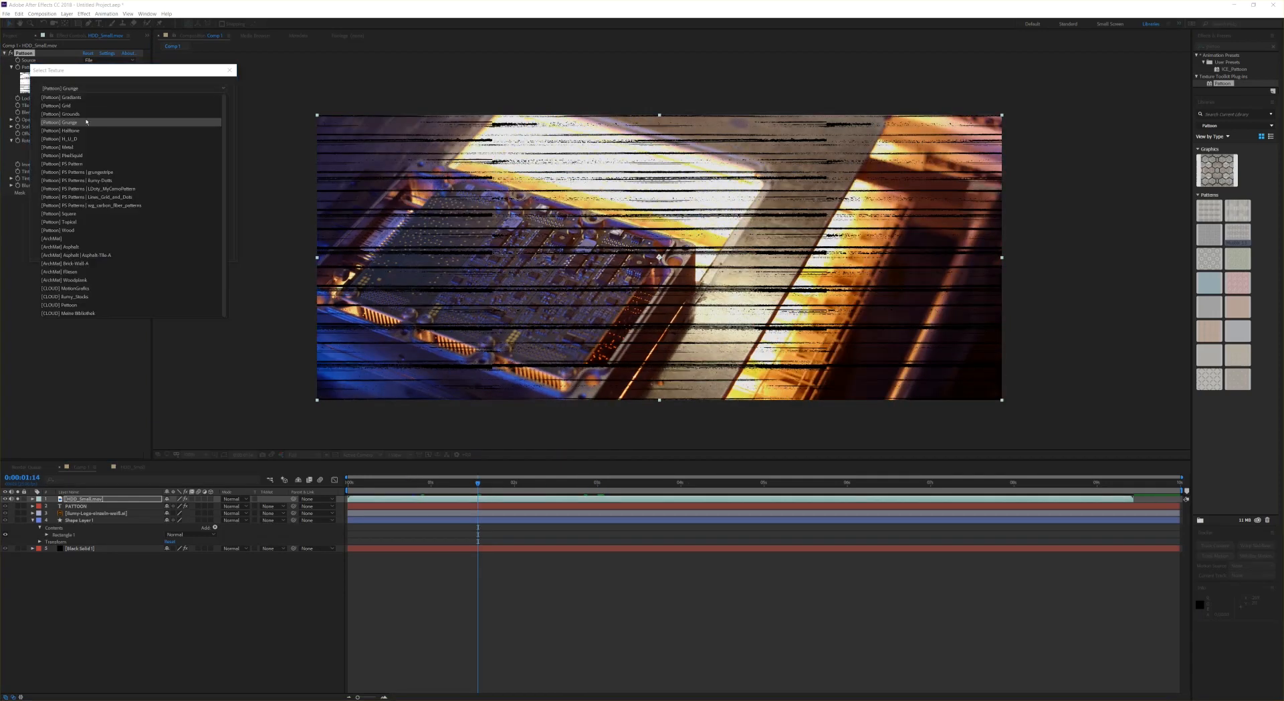
pyautogui.click(80, 106)
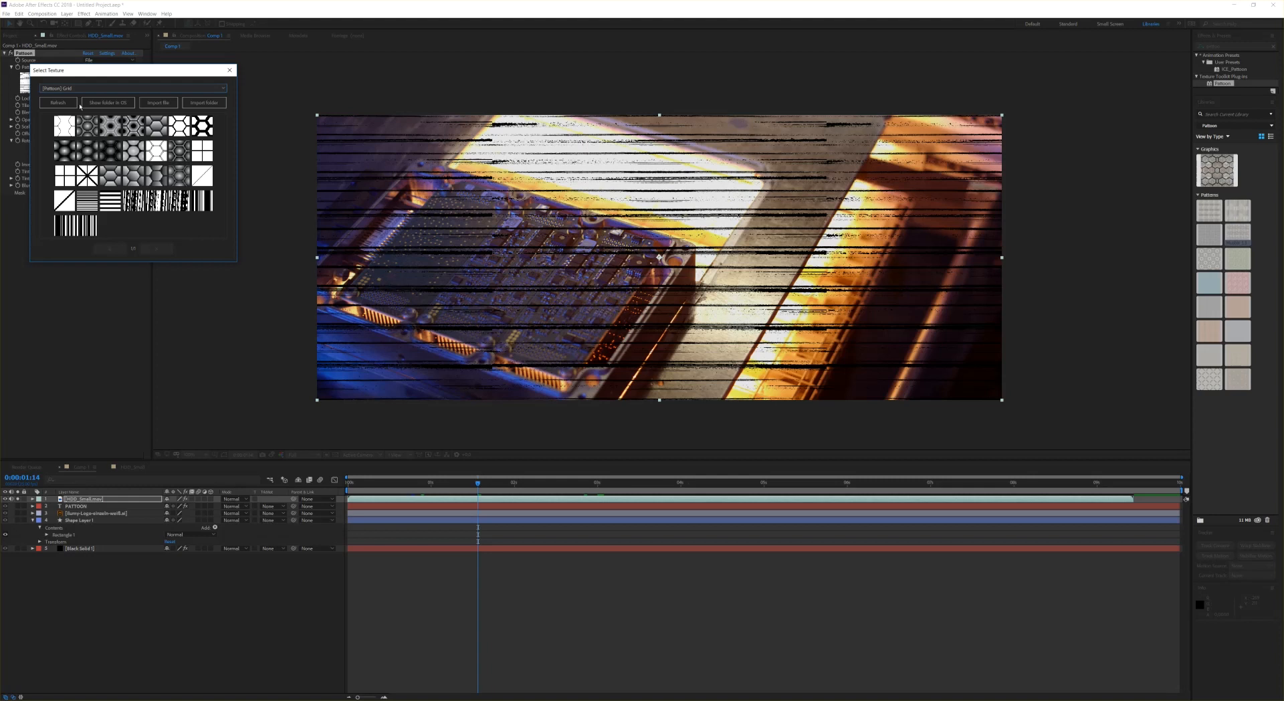
pyautogui.click(208, 158)
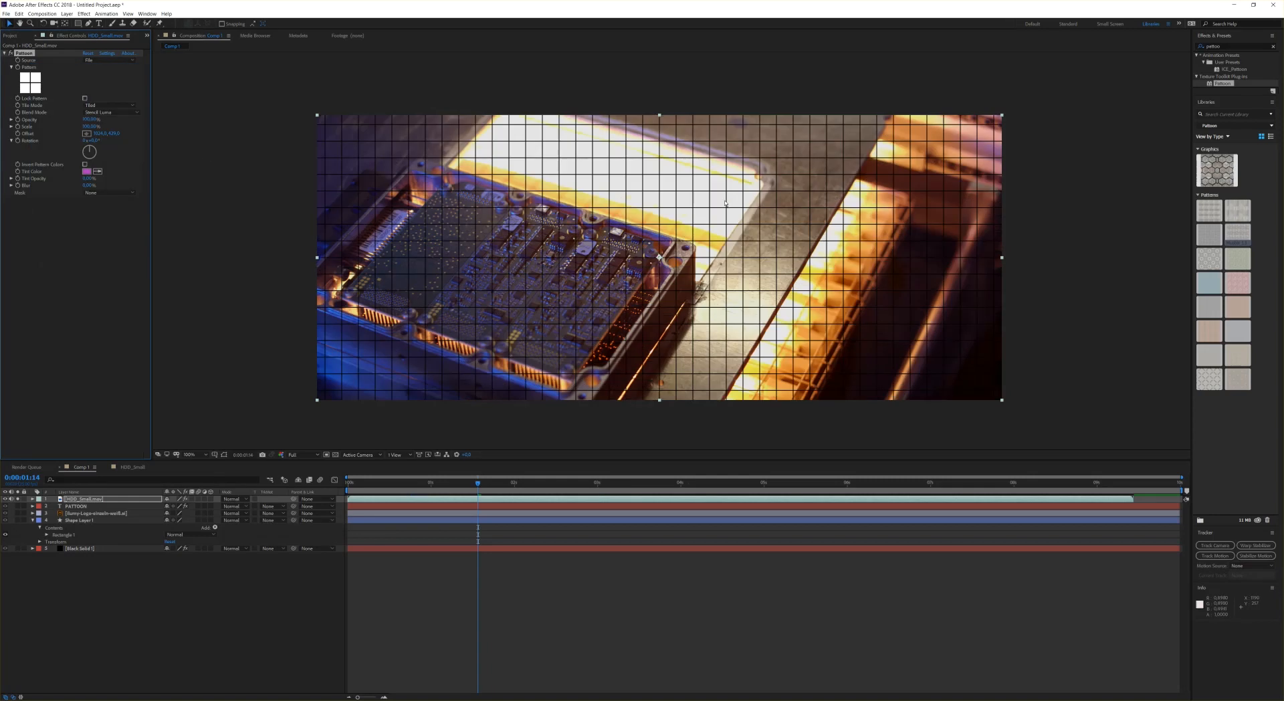
pyautogui.moveTo(82, 128); pyautogui.dragTo(78, 130)
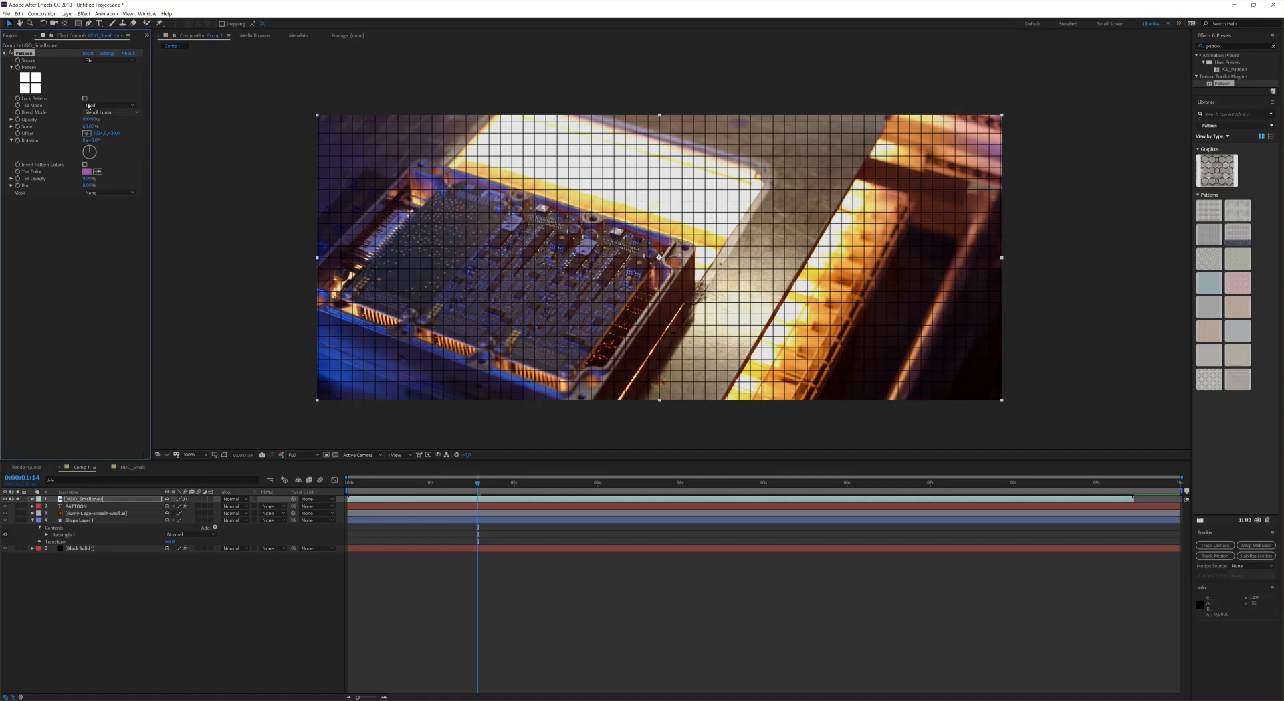
# Step: Play and scrub through the timeline to preview the grid overlay on the footage
pyautogui.click(476, 490)
pyautogui.press('space')
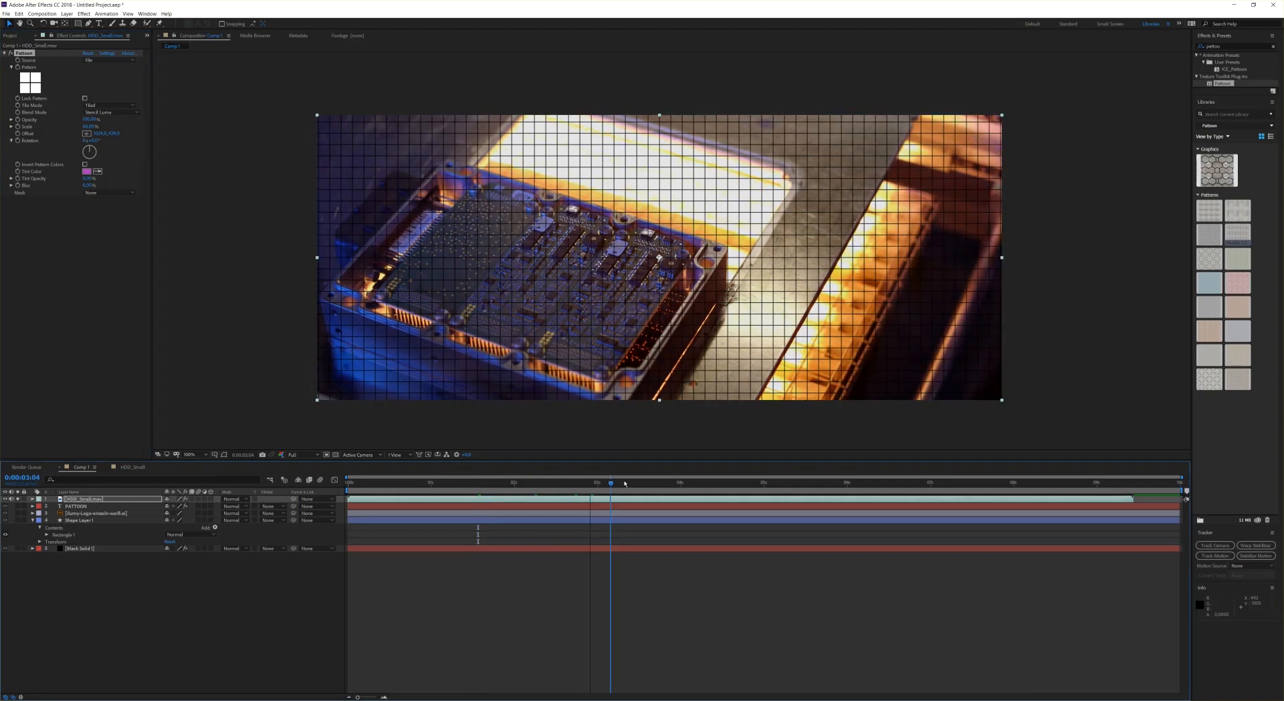
pyautogui.moveTo(623, 483); pyautogui.dragTo(441, 481)
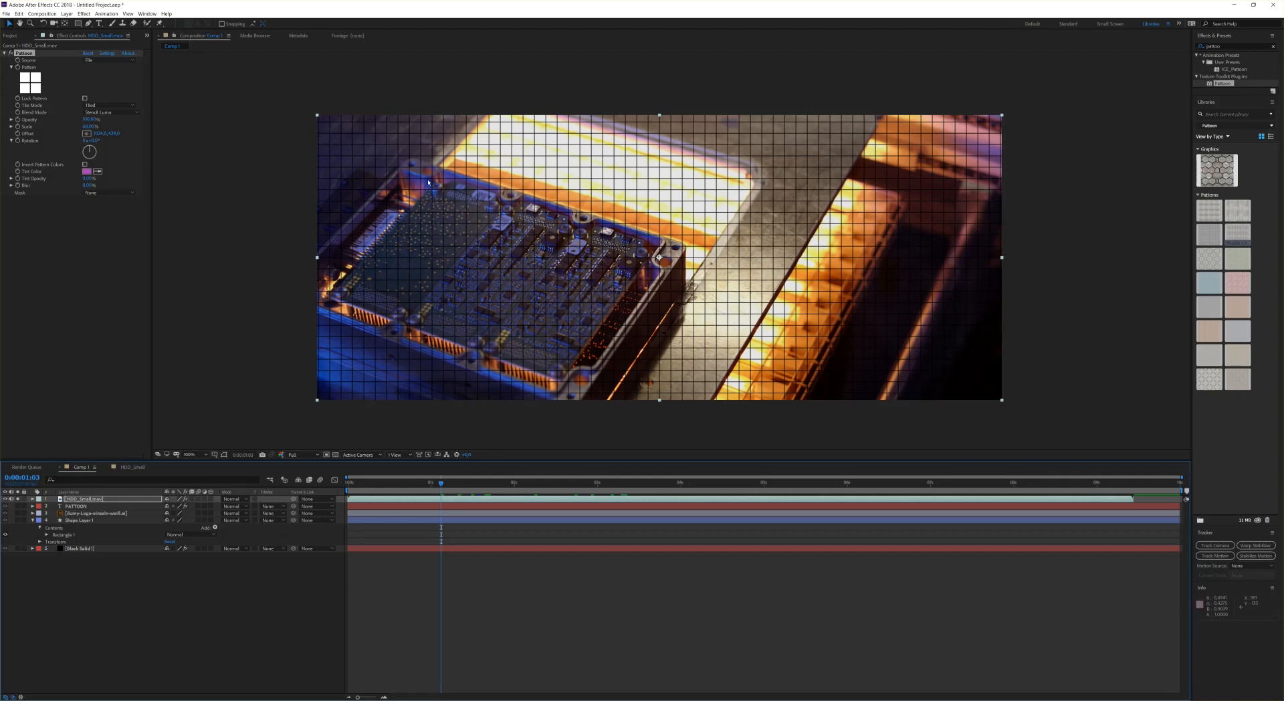
pyautogui.moveTo(420, 489)
pyautogui.mouseDown()
pyautogui.moveTo(441, 484)
pyautogui.moveTo(414, 472)
pyautogui.mouseUp()
# Step: Delete the HDD_Small.mov footage layer
pyautogui.click(95, 499)
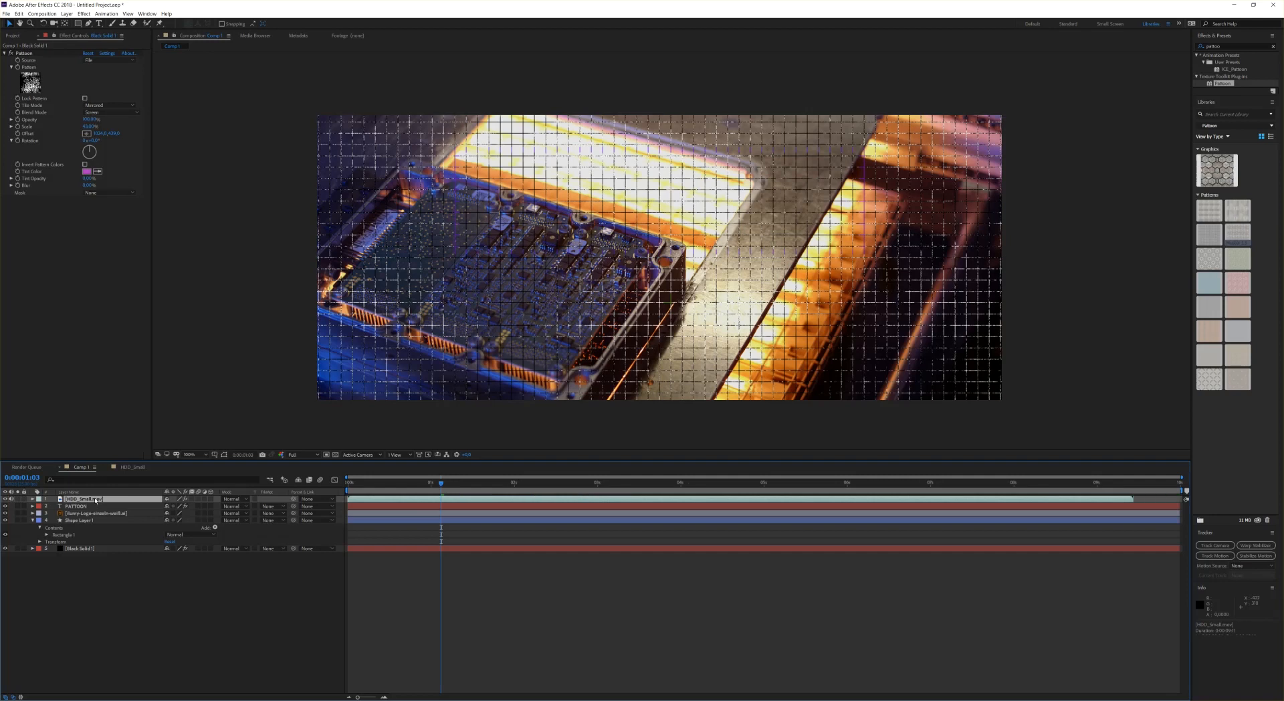
pyautogui.press('Delete')
# Step: Reduce the black solid's pattern scale slightly and shift its pattern offset in the viewer
pyautogui.click(74, 541)
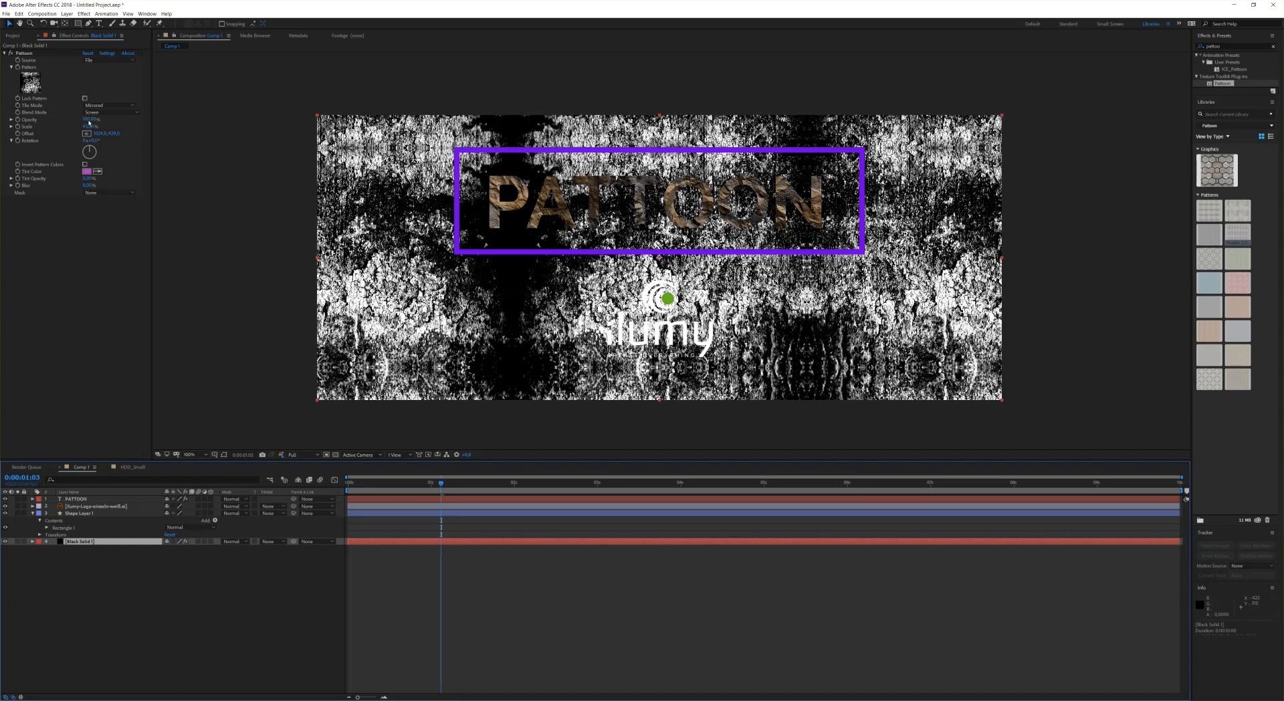
pyautogui.moveTo(89, 122)
pyautogui.mouseDown()
pyautogui.moveTo(46, 126)
pyautogui.moveTo(116, 127)
pyautogui.moveTo(76, 128)
pyautogui.moveTo(92, 130)
pyautogui.mouseUp()
pyautogui.click(86, 133)
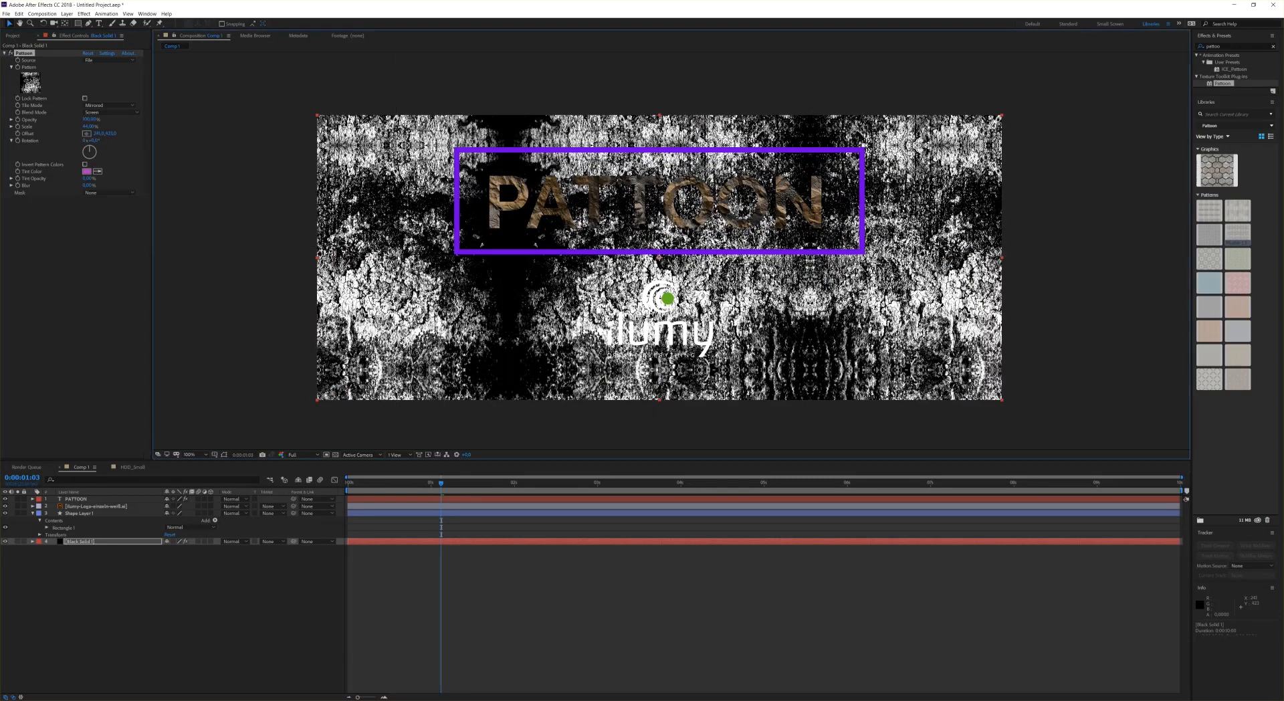
pyautogui.click(495, 271)
pyautogui.moveTo(484, 262); pyautogui.dragTo(554, 265)
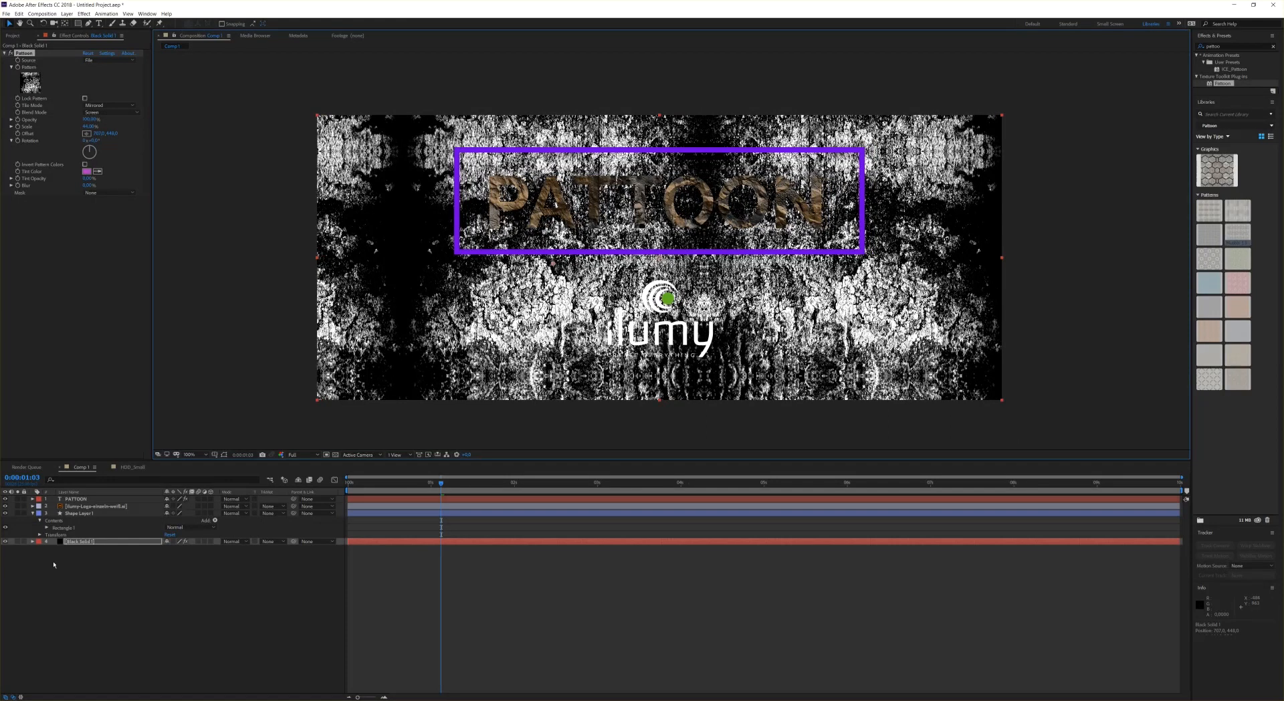
# Step: Hide the black solid layer and shift the PATTOON text layer's pattern offset in the viewer
pyautogui.click(6, 542)
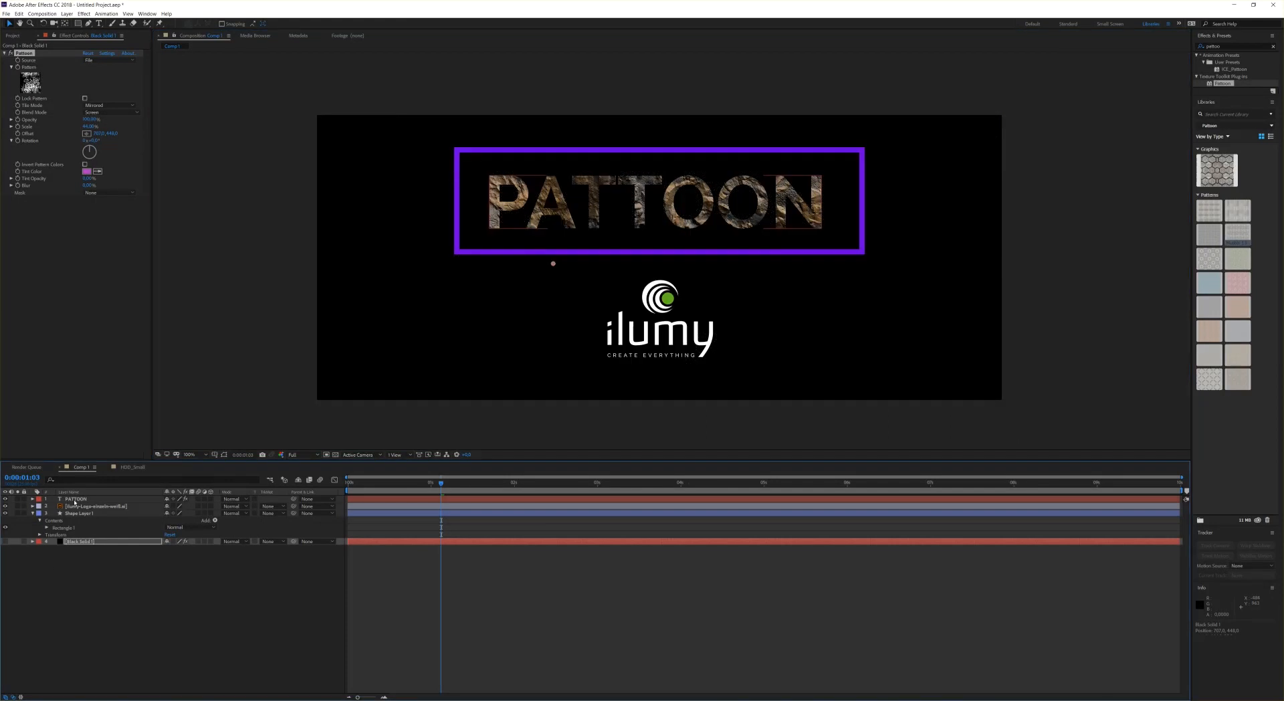
pyautogui.click(75, 499)
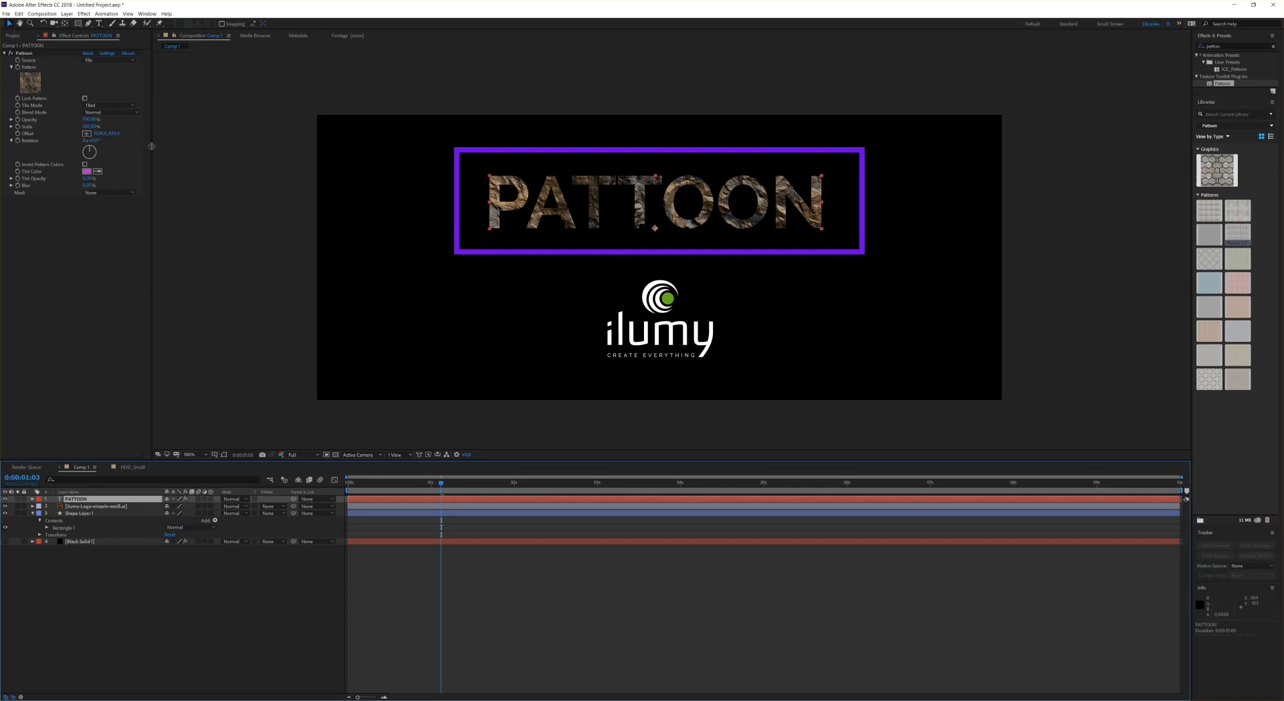
pyautogui.click(86, 133)
pyautogui.click(524, 205)
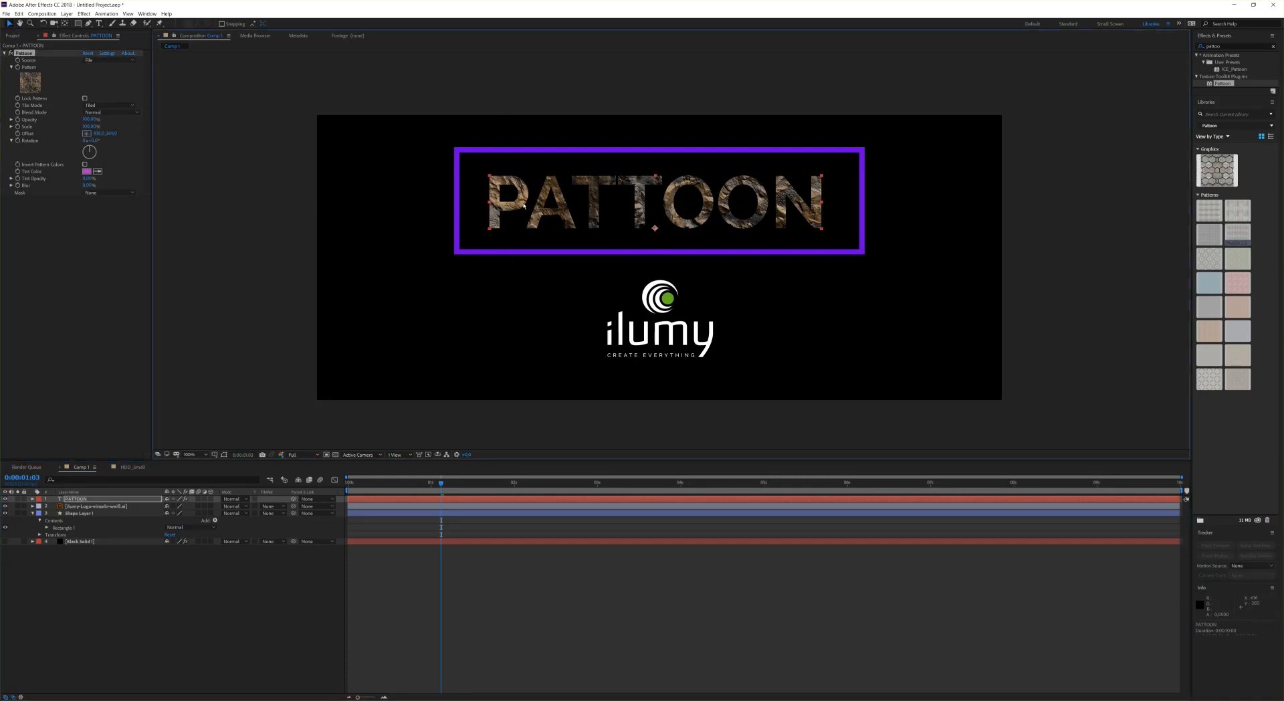
pyautogui.moveTo(524, 204); pyautogui.dragTo(467, 198)
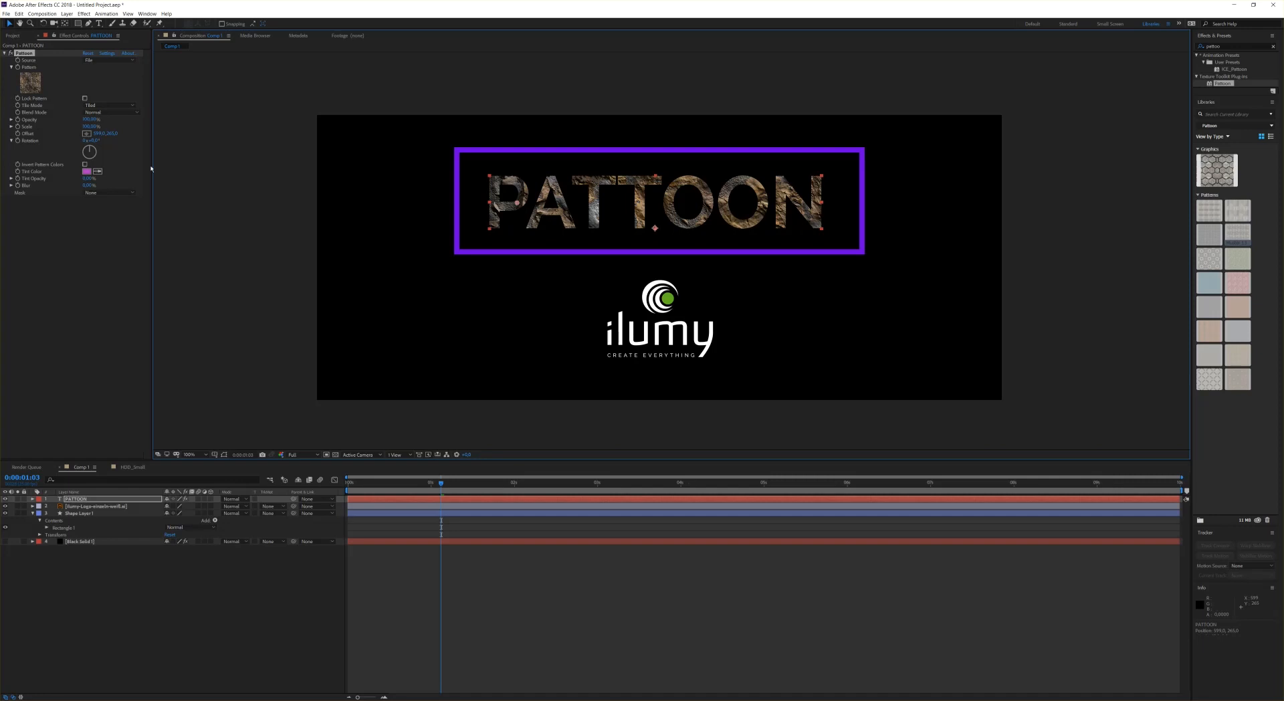
pyautogui.click(24, 135)
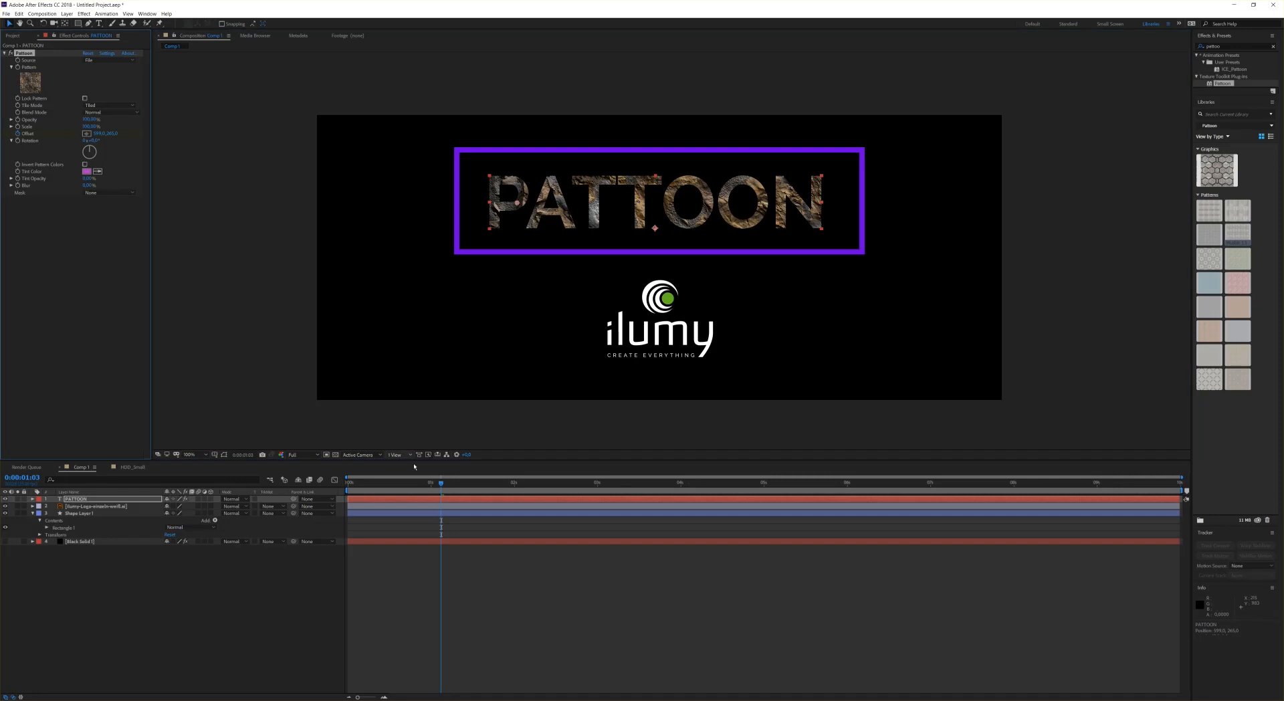